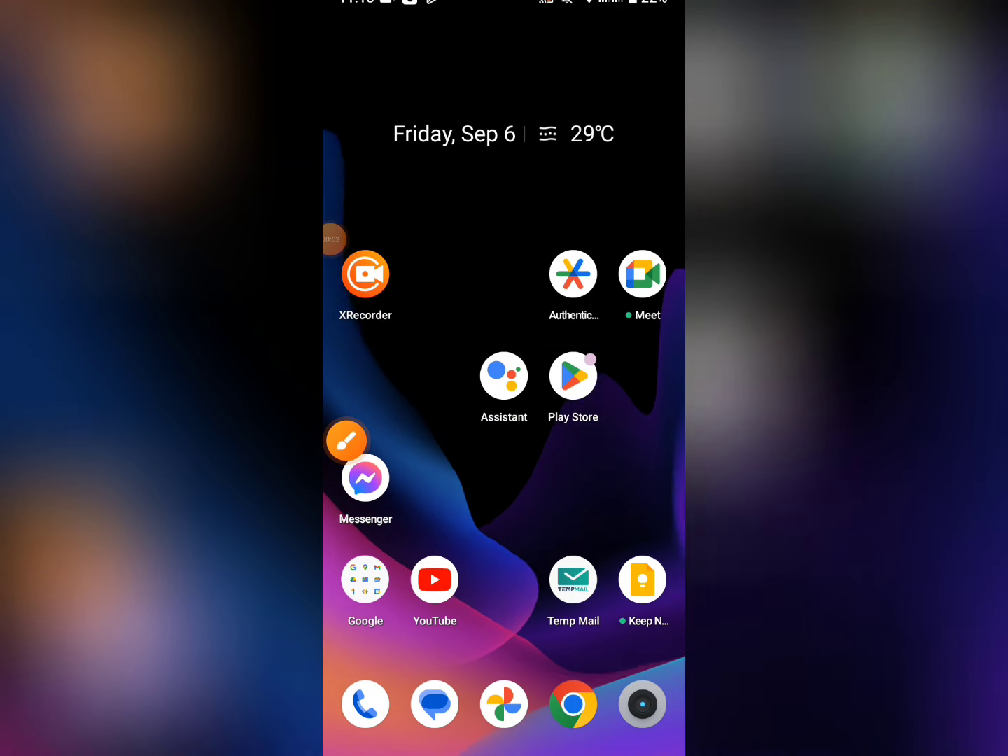
# Swipe to the next home-screen page and launch Instagram to its home feed.
pyautogui.moveTo(595, 420); pyautogui.dragTo(385, 420)
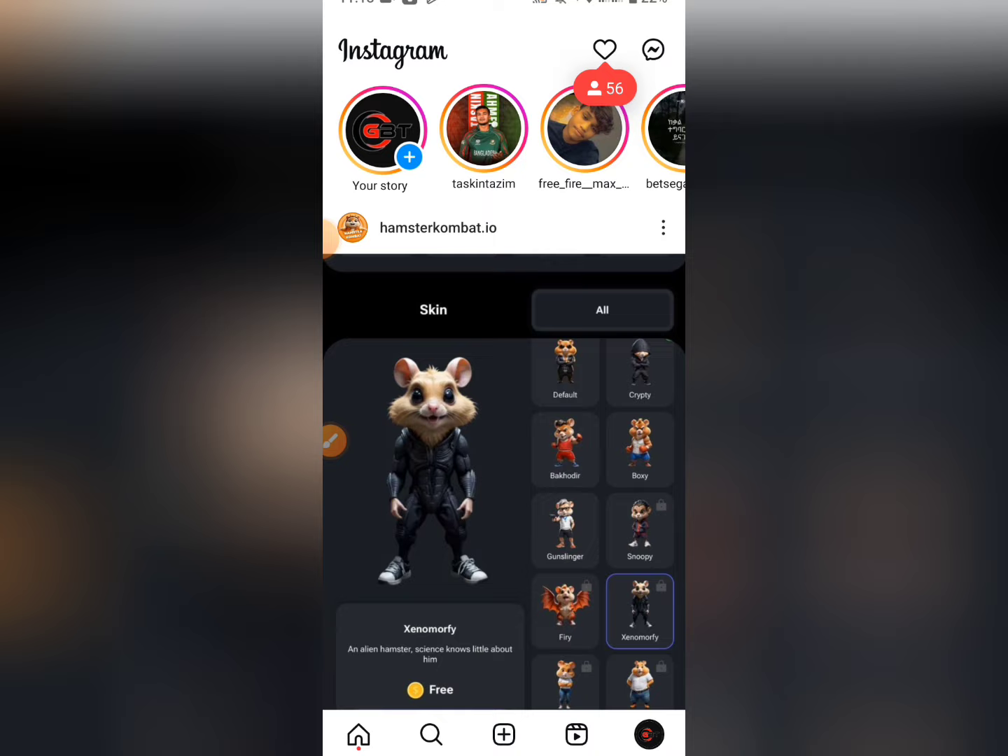
# Check your profile's 4,551 follower count, then leave Instagram for the app drawer.
pyautogui.click(649, 734)
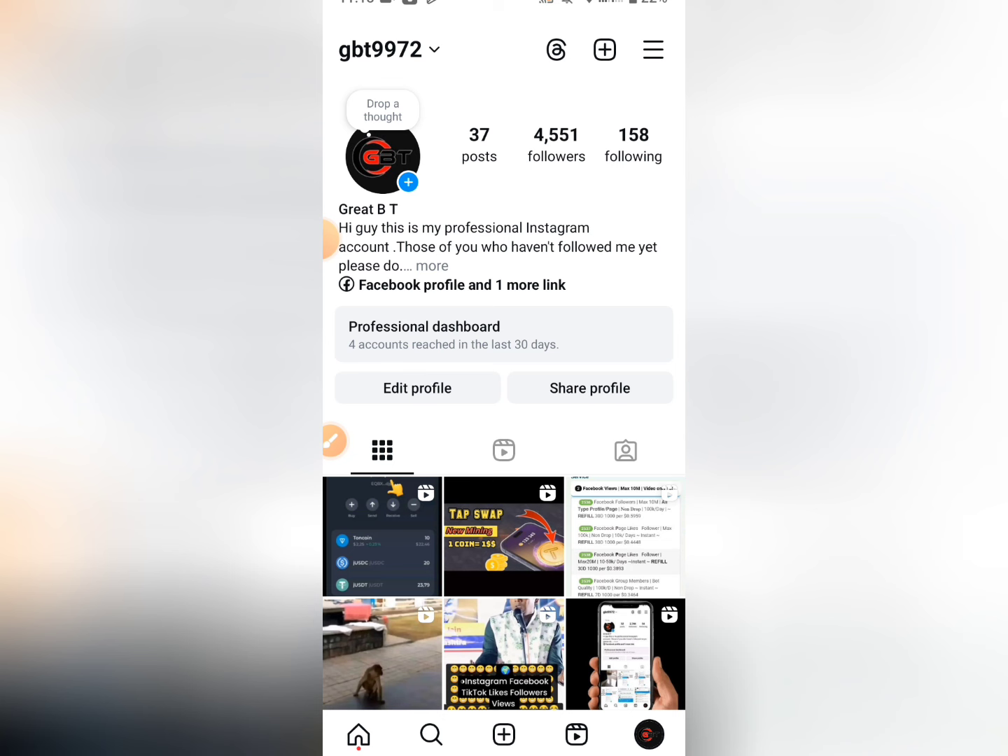
pyautogui.click(333, 440)
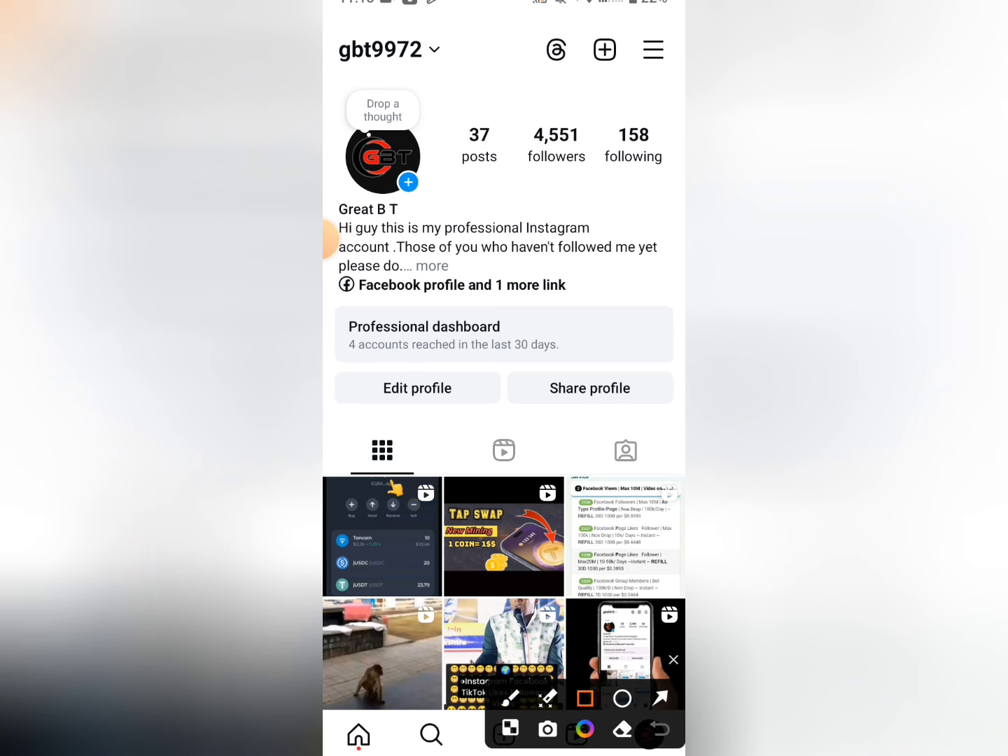
pyautogui.click(334, 239)
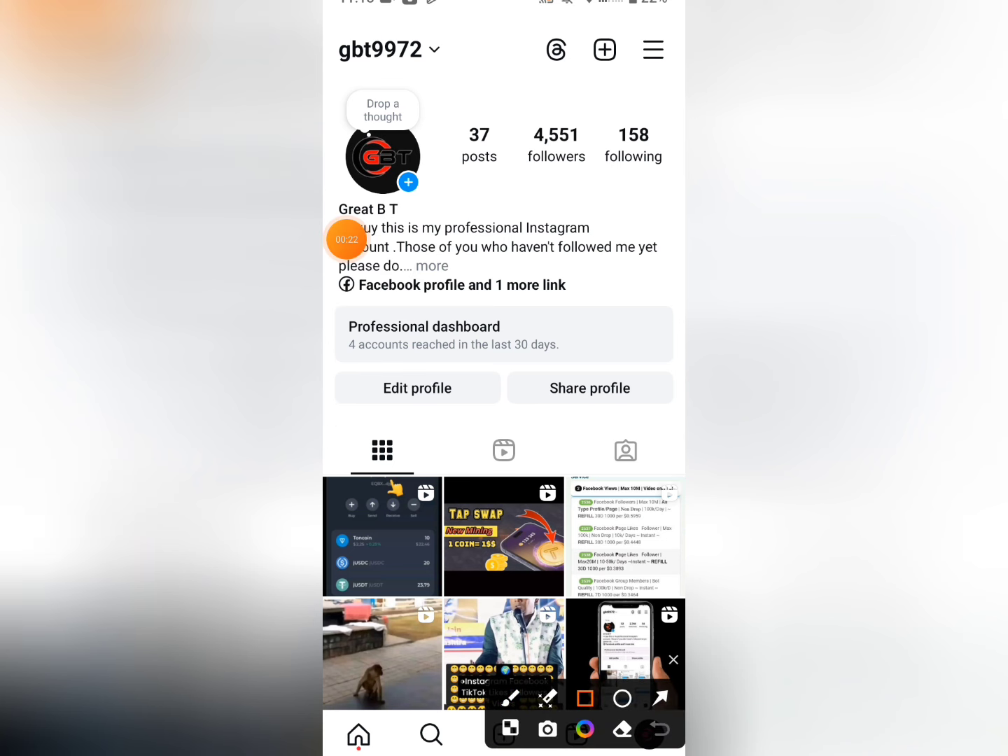
pyautogui.moveTo(507, 100); pyautogui.dragTo(598, 169)
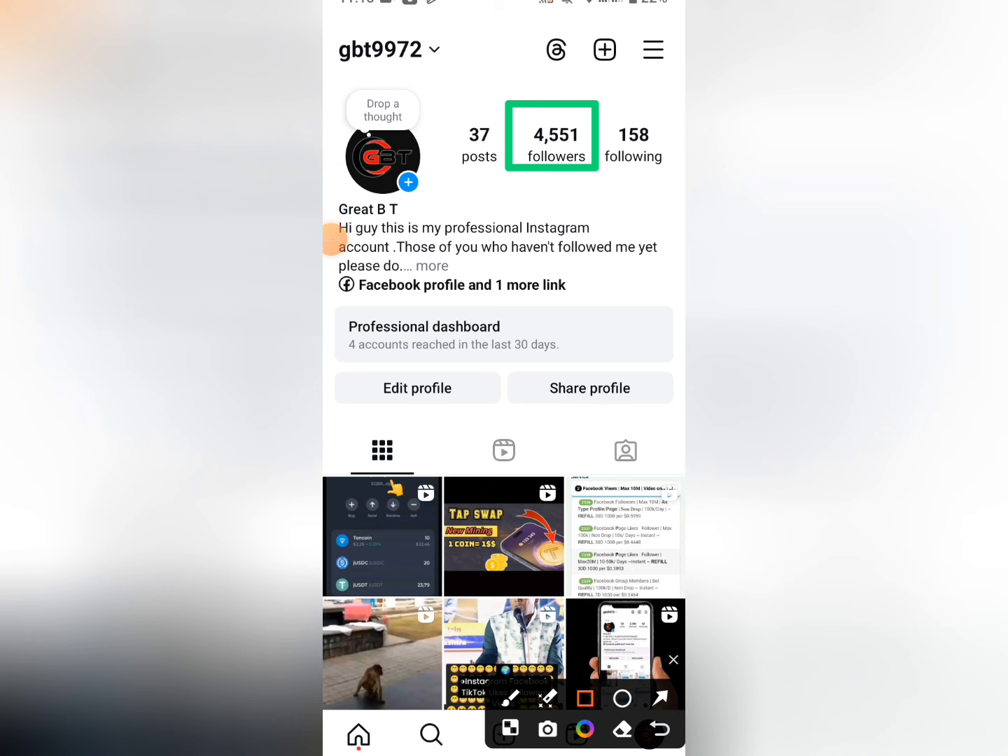
pyautogui.moveTo(448, 82); pyautogui.dragTo(335, 21)
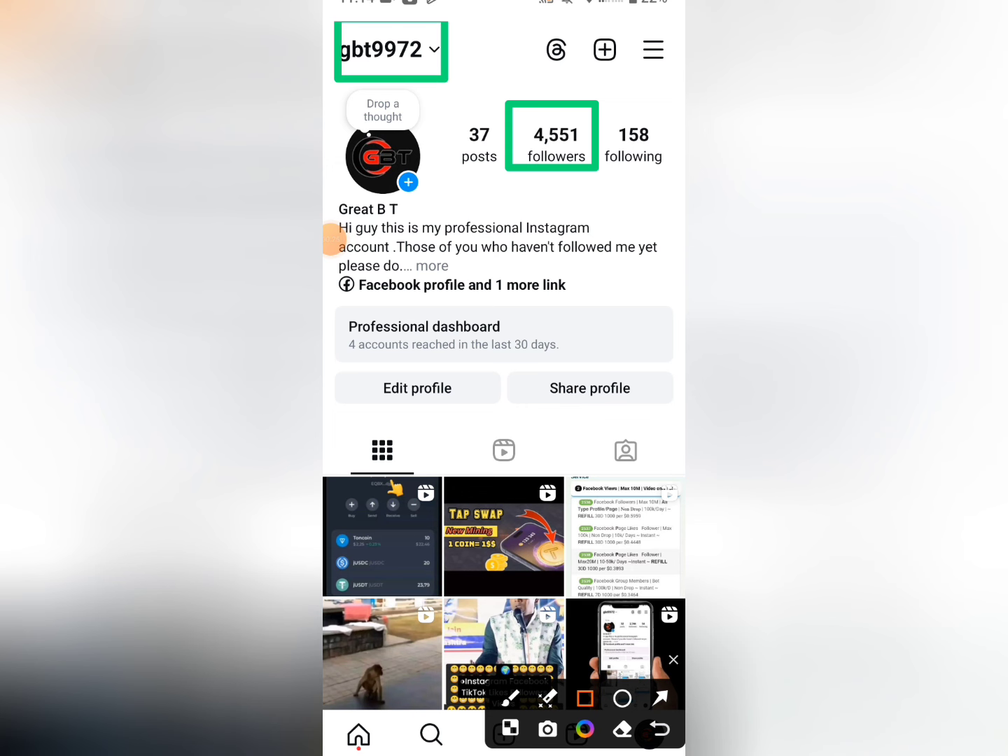
pyautogui.click(674, 660)
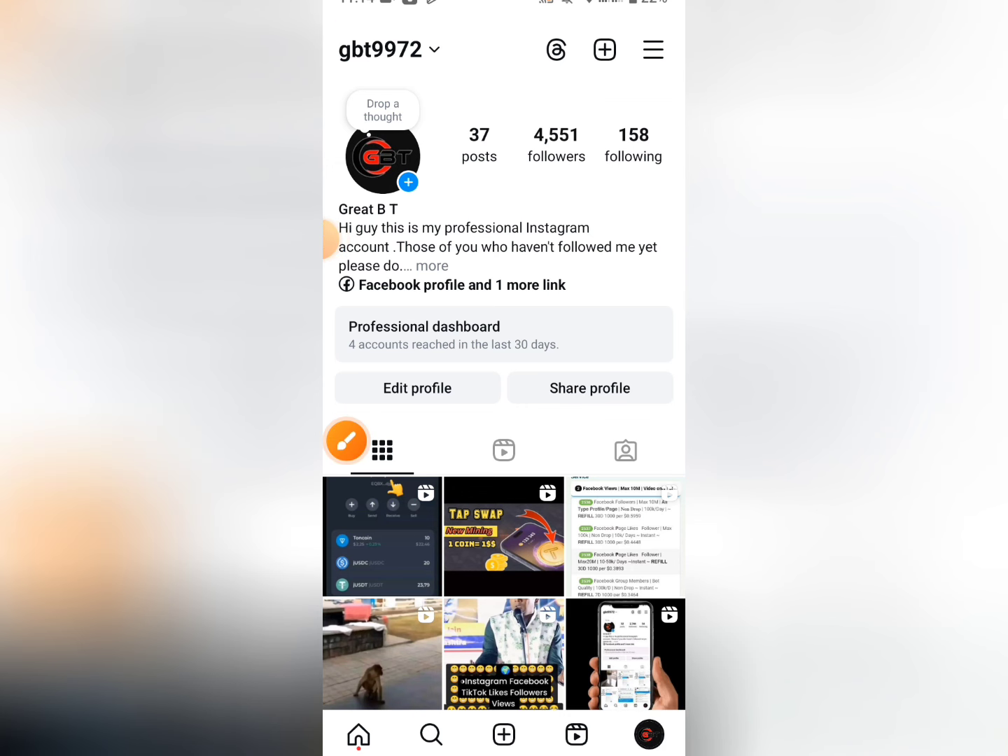
pyautogui.moveTo(504, 752); pyautogui.dragTo(504, 420)
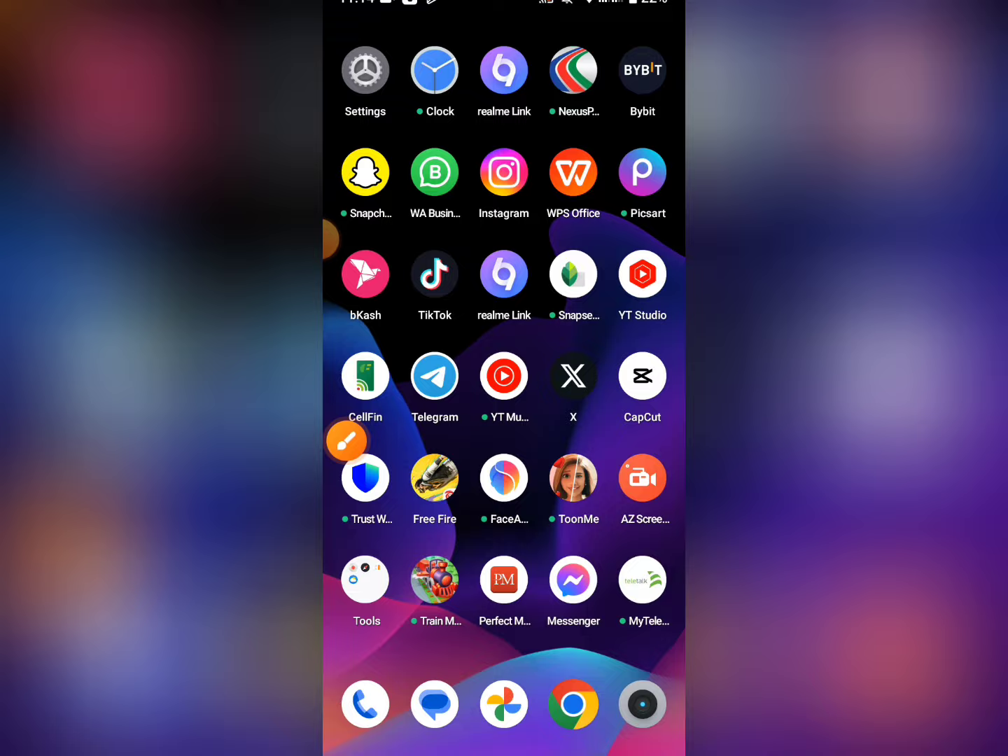
# Launch Chrome and enter 'medyahiz' in the address bar.
pyautogui.click(573, 703)
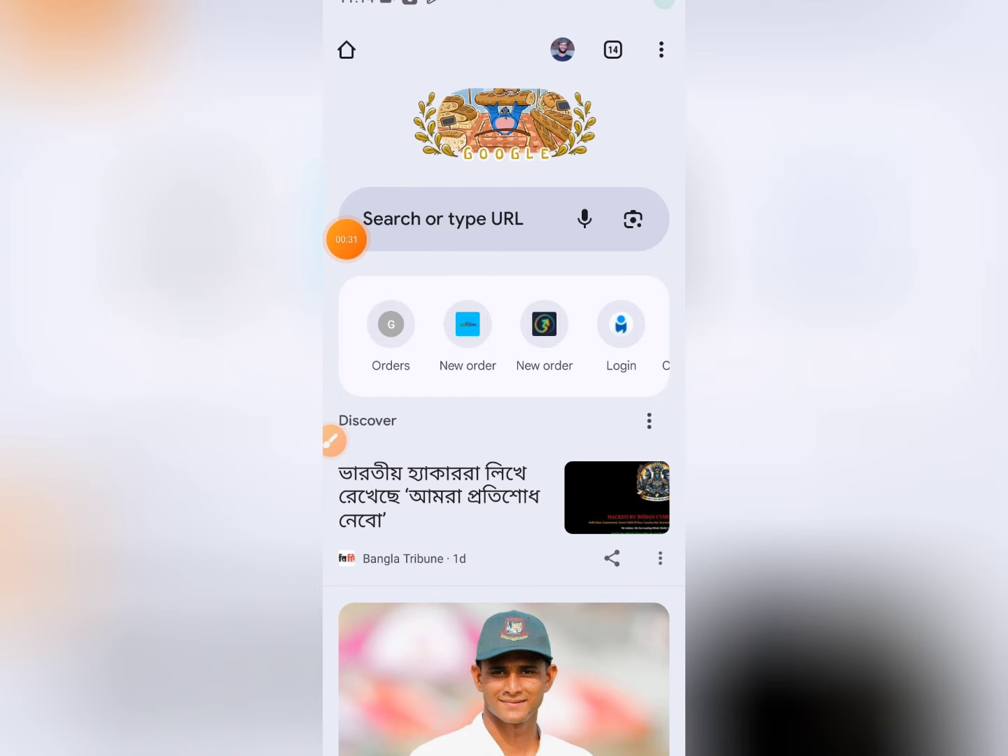
pyautogui.click(494, 219)
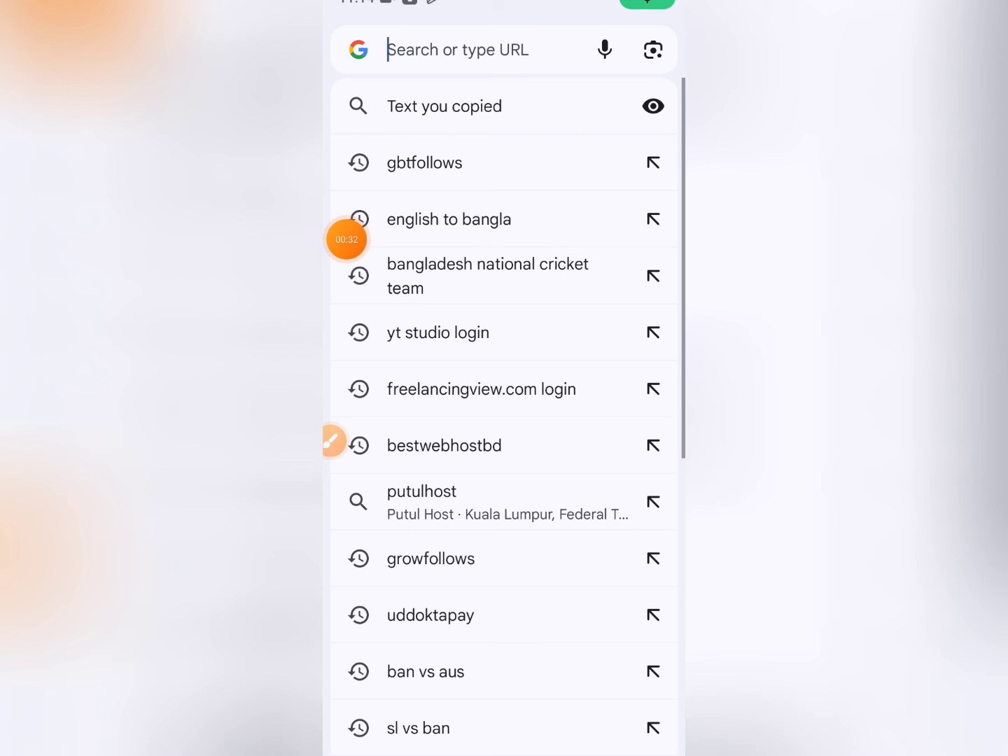
pyautogui.write('me')
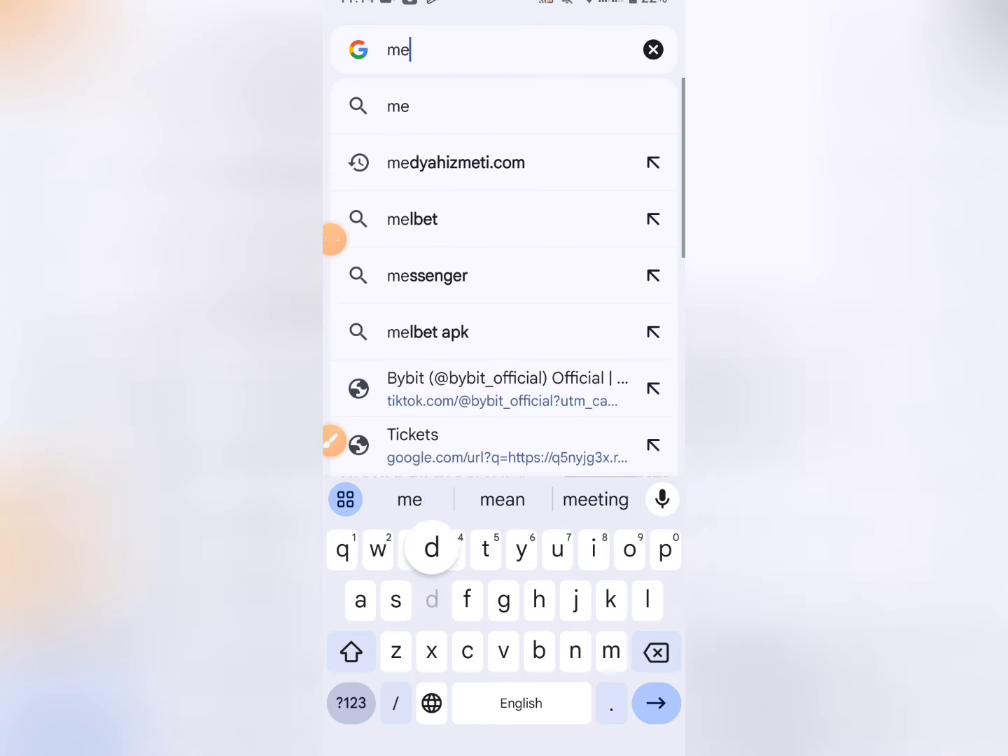
pyautogui.write('dy')
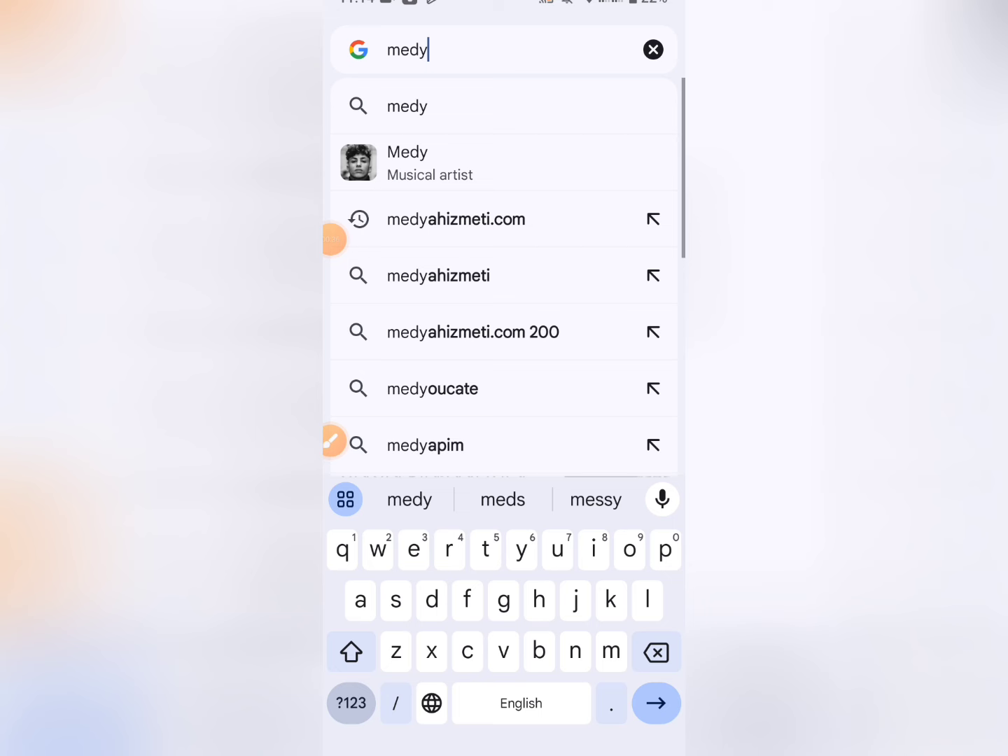
pyautogui.write('ahiz')
pyautogui.click(332, 439)
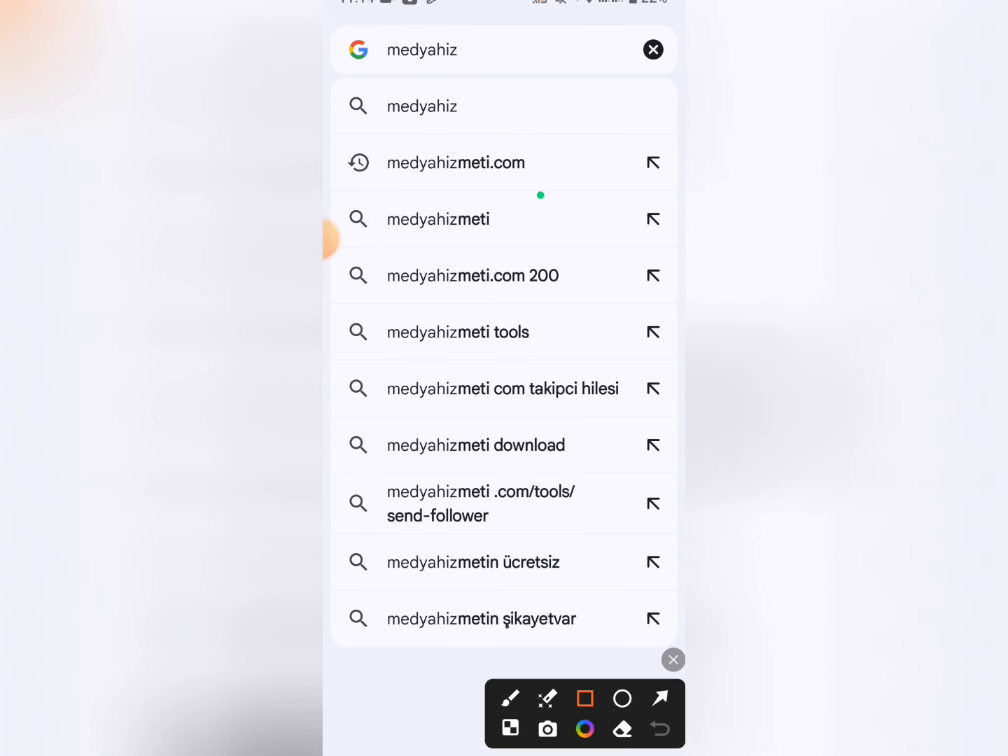
pyautogui.moveTo(540, 195); pyautogui.dragTo(363, 137)
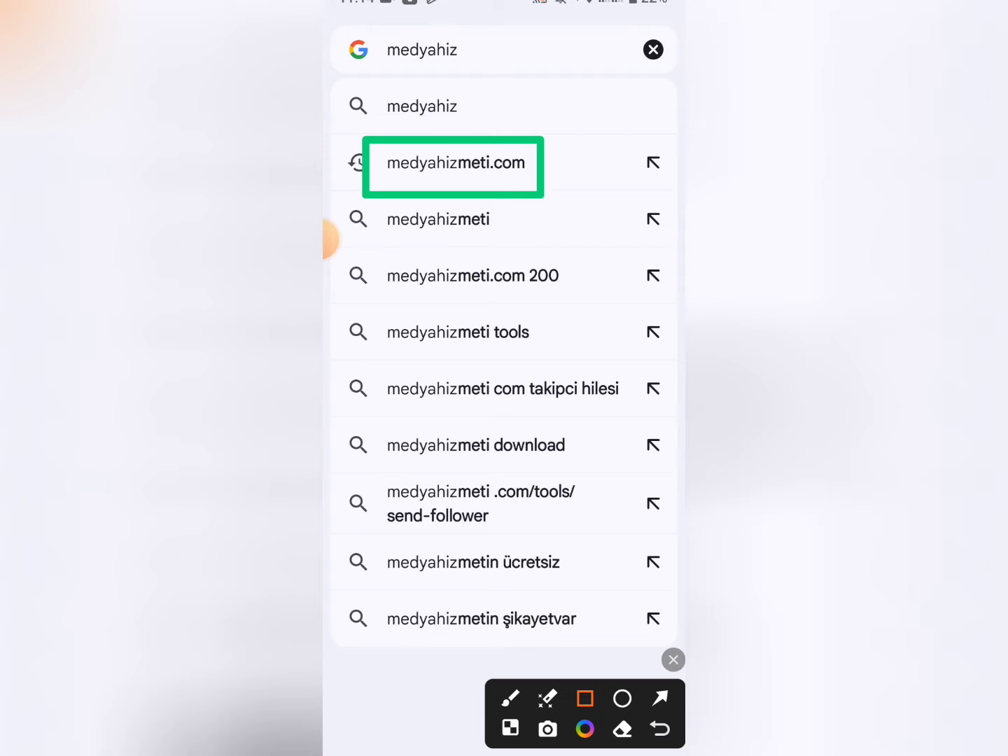
pyautogui.click(674, 660)
# Search Google for medyahizmeti.com and browse the results.
pyautogui.click(455, 162)
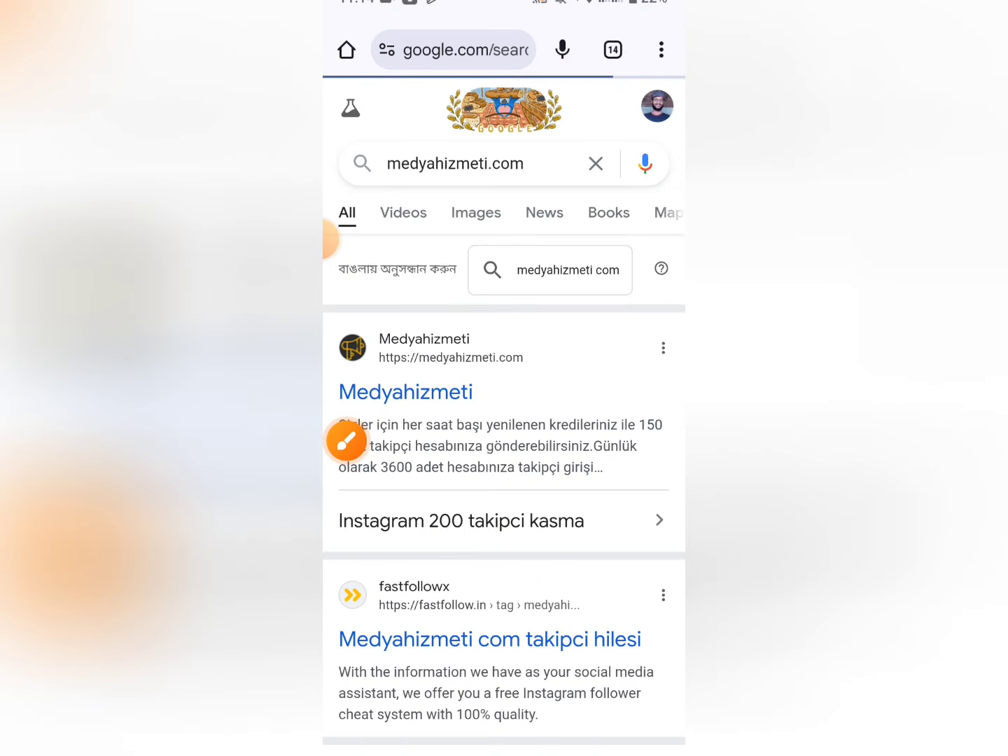
pyautogui.scroll(-1, 505, 420)
pyautogui.click(347, 439)
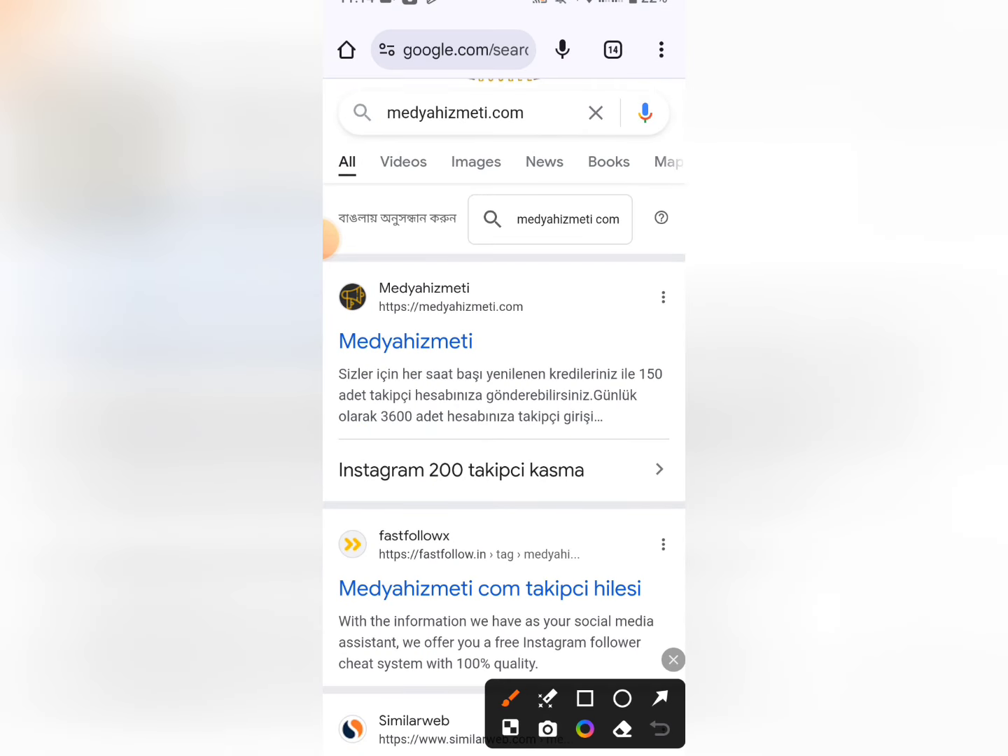
pyautogui.moveTo(509, 358)
pyautogui.mouseDown()
pyautogui.moveTo(338, 281)
pyautogui.moveTo(329, 264)
pyautogui.mouseUp()
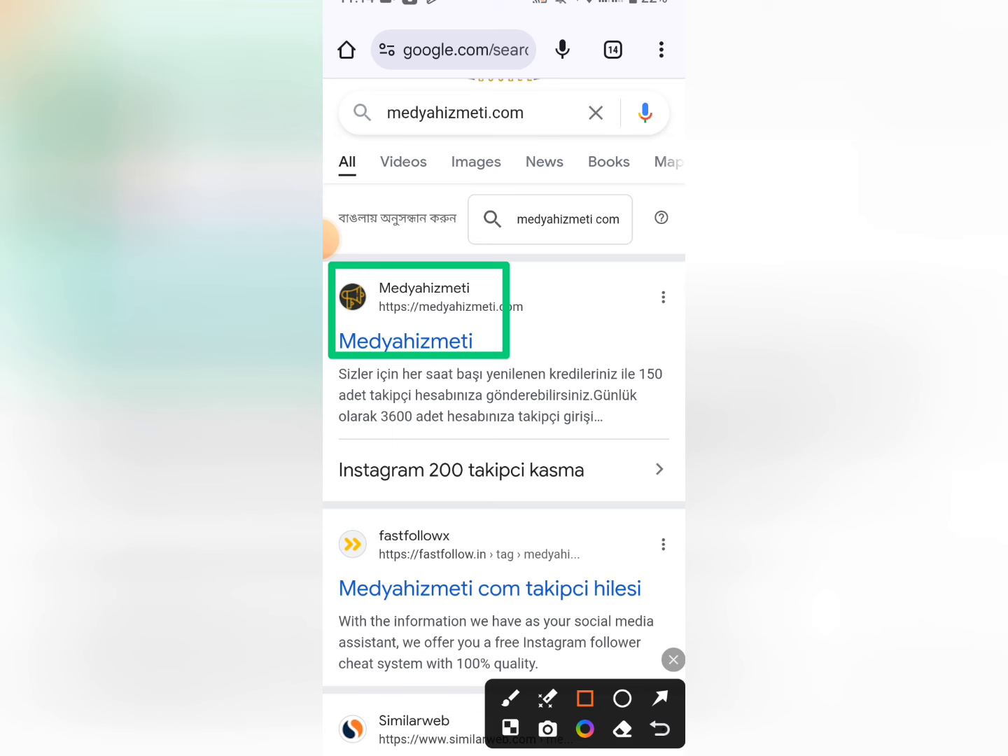
# Open the Medyahizmeti result and scroll down to the GİRİŞ YAP login button.
pyautogui.click(673, 660)
pyautogui.click(406, 341)
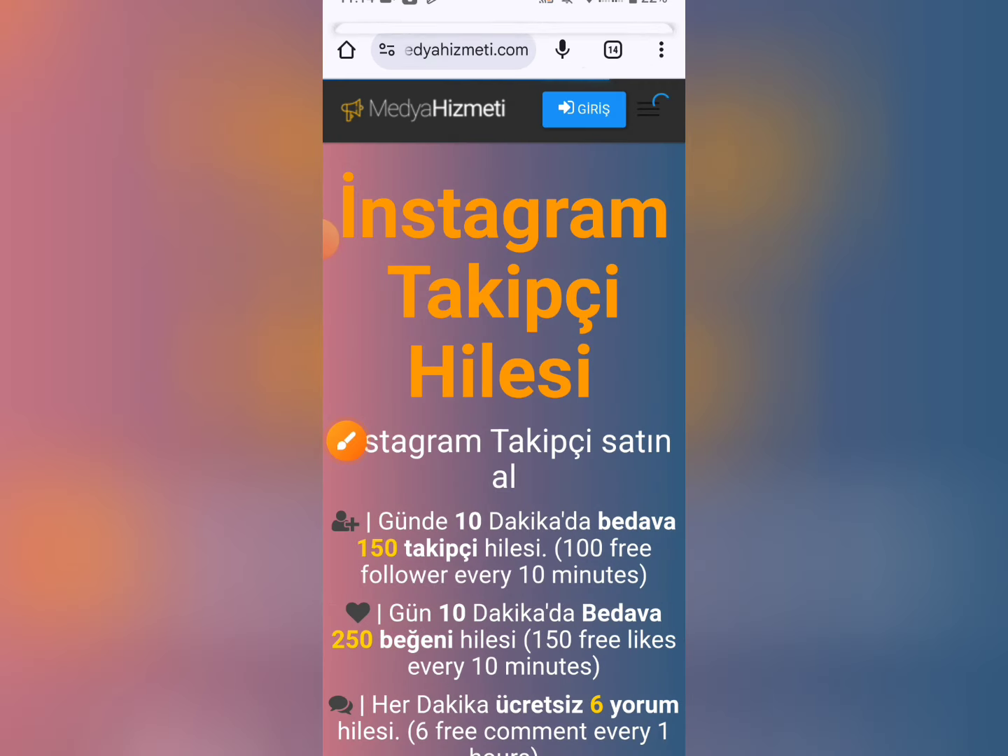
pyautogui.scroll(-1, 504, 448)
pyautogui.scroll(-1, 504, 448)
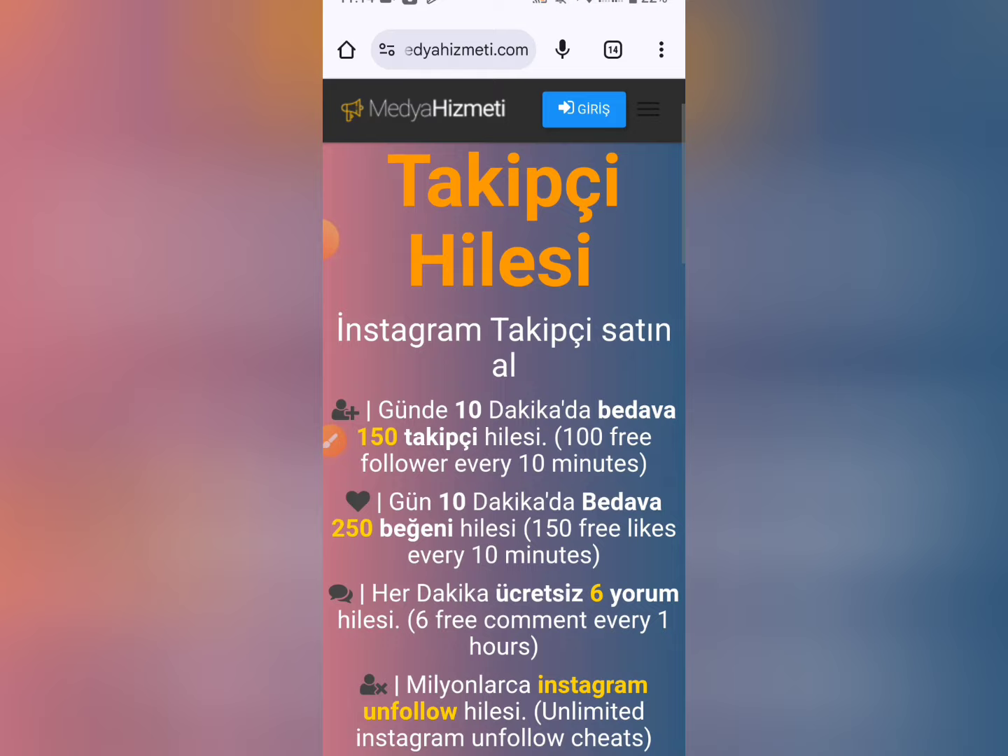
pyautogui.scroll(-1, 504, 448)
pyautogui.scroll(-2, 504, 448)
pyautogui.scroll(-1, 504, 448)
pyautogui.scroll(-1, 504, 448)
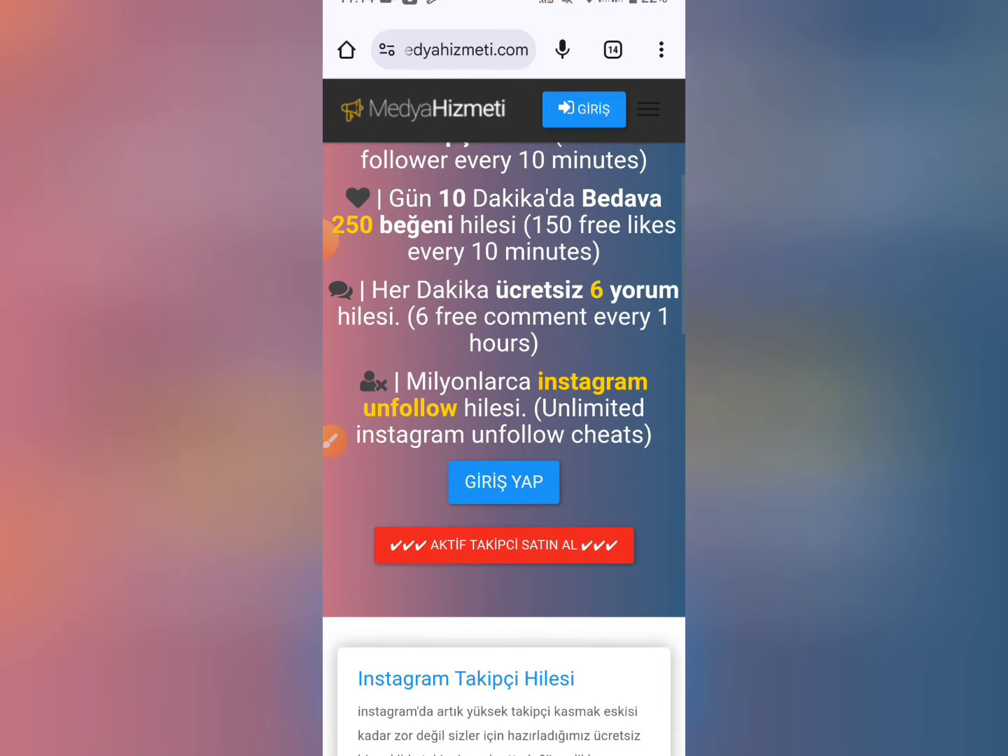
pyautogui.click(334, 441)
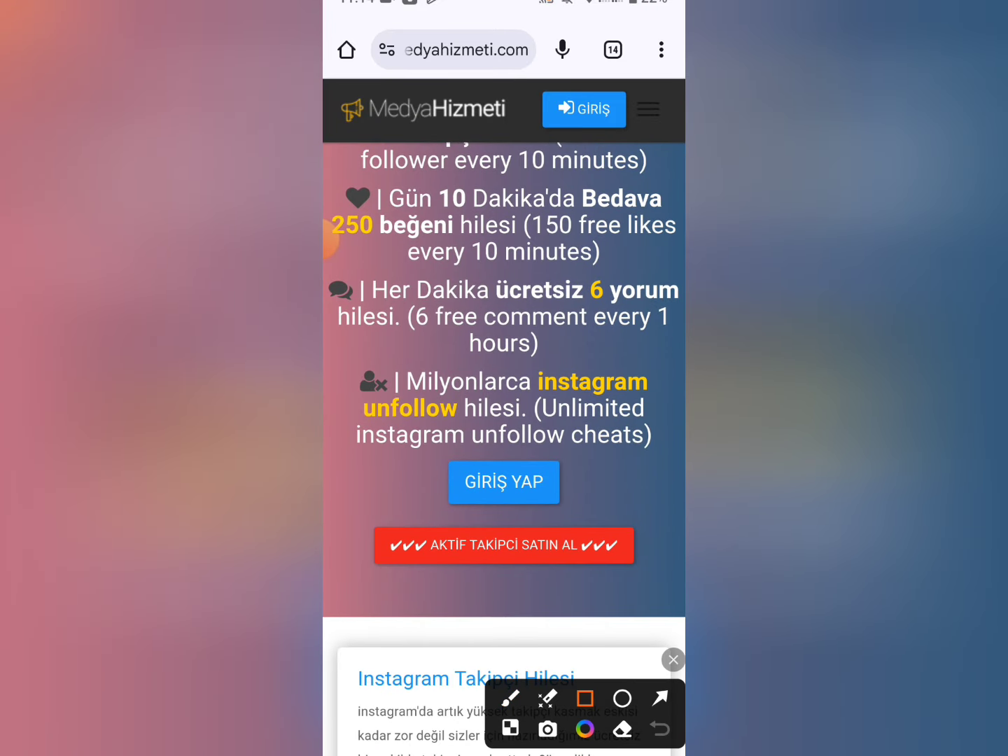
pyautogui.moveTo(551, 519)
pyautogui.mouseDown()
pyautogui.moveTo(499, 474)
pyautogui.moveTo(432, 457)
pyautogui.mouseUp()
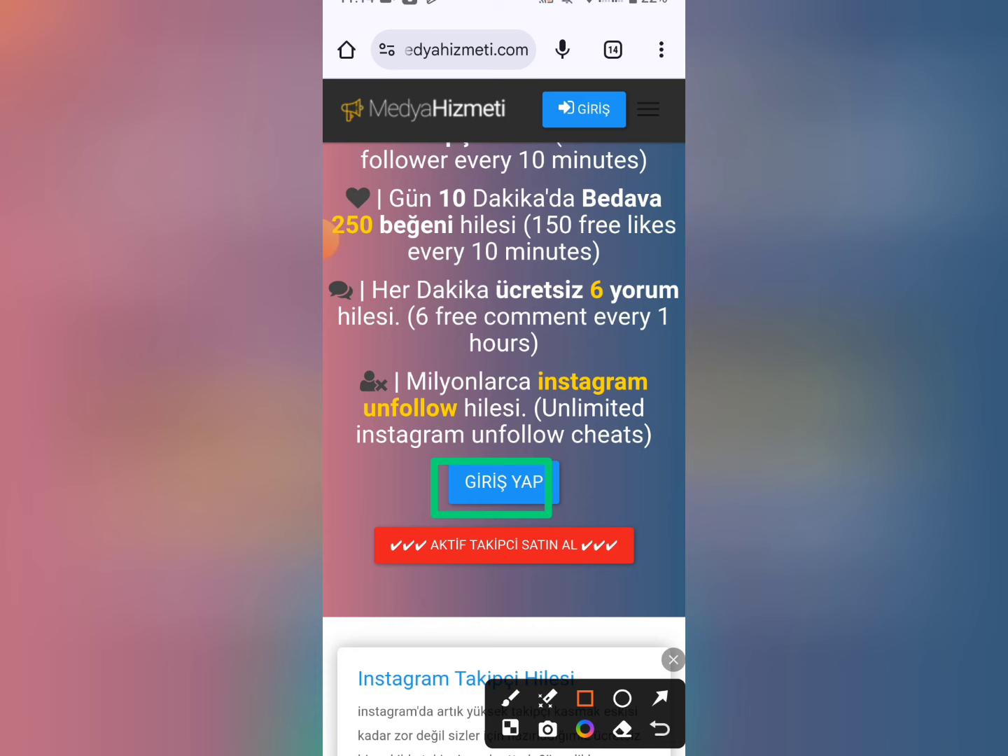
# Go to the MedyaHizmeti login page.
pyautogui.click(673, 660)
pyautogui.click(504, 481)
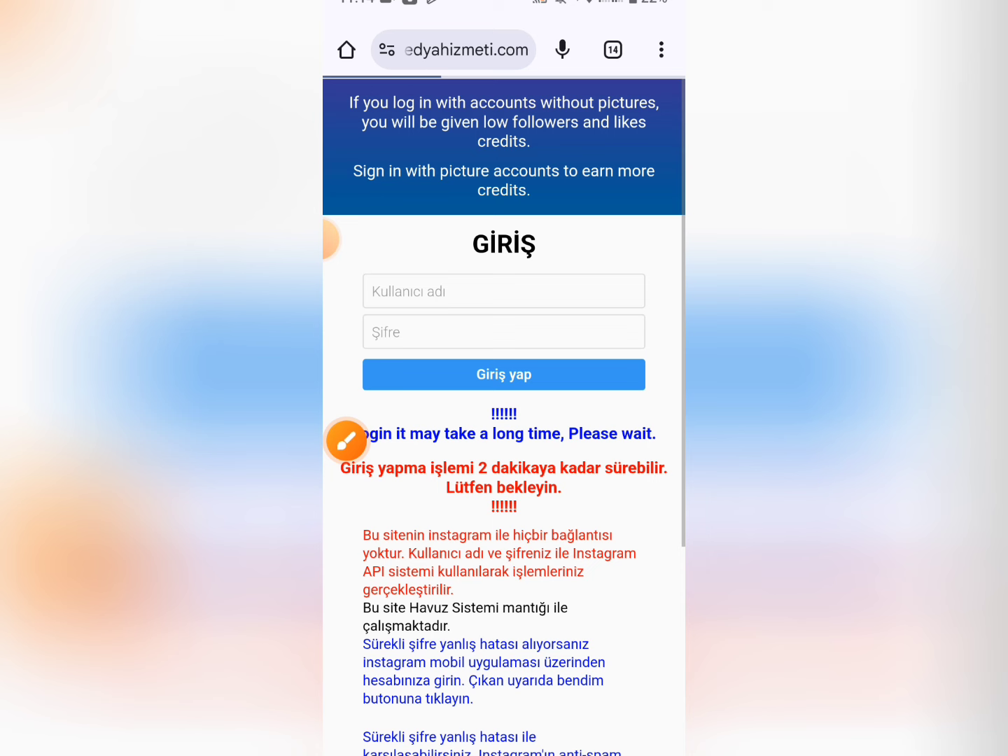
pyautogui.scroll(-3, 504, 420)
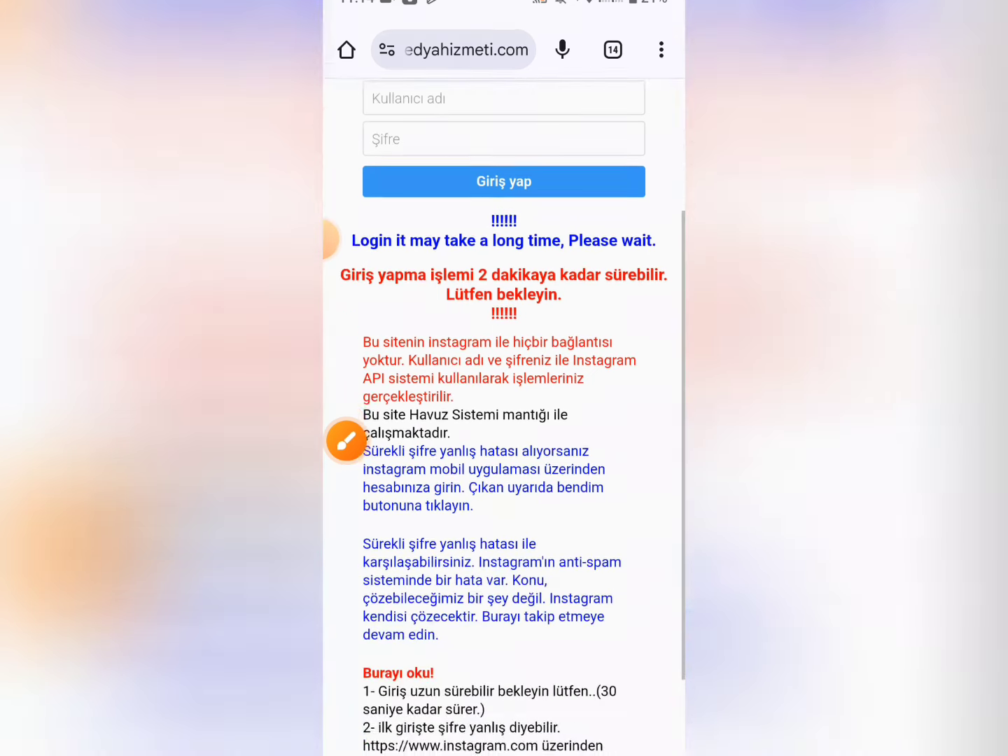
pyautogui.scroll(3, 505, 420)
pyautogui.click(346, 440)
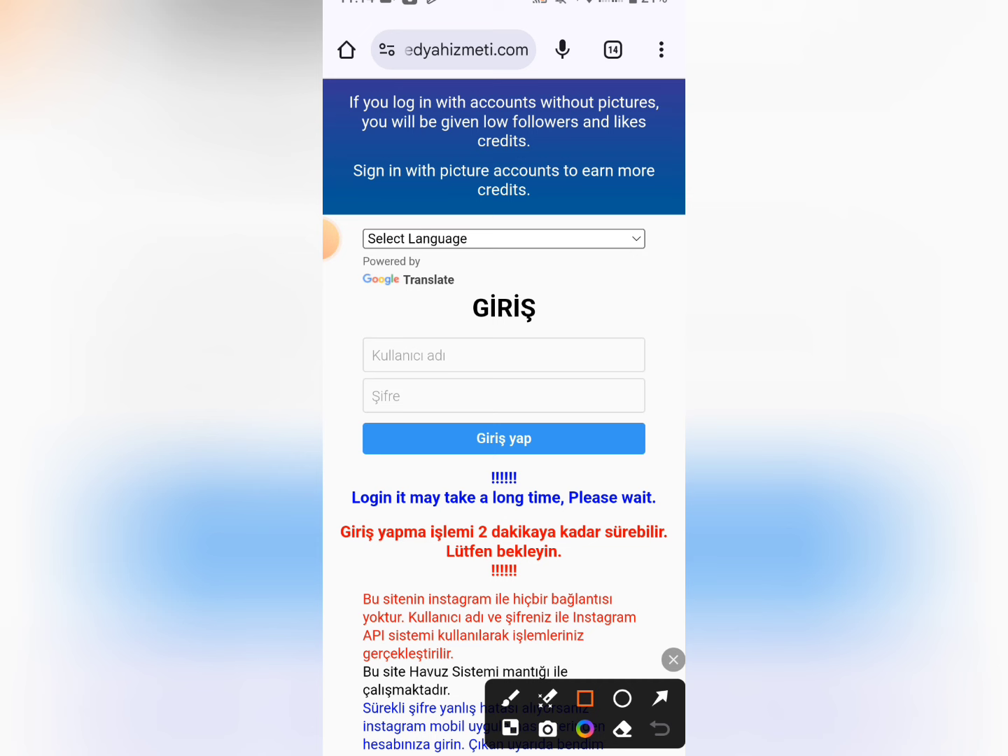
pyautogui.moveTo(345, 327); pyautogui.dragTo(470, 417)
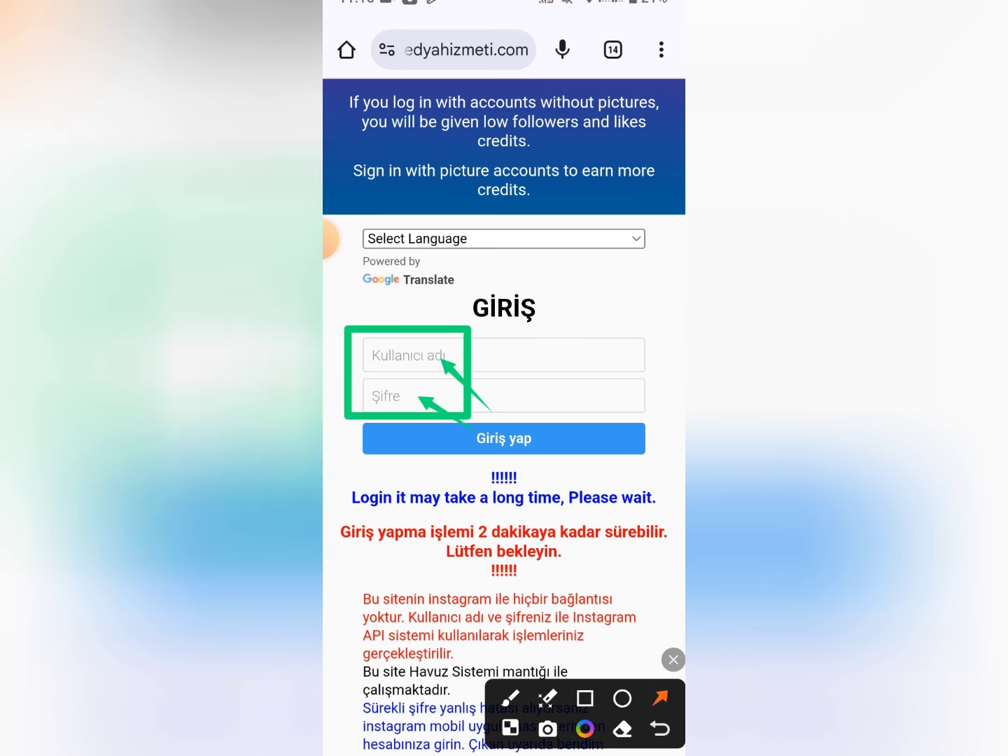
pyautogui.click(673, 659)
# Paste the Instagram username, fill in the password, and submit the login with 'Giriş yap'.
pyautogui.click(406, 354)
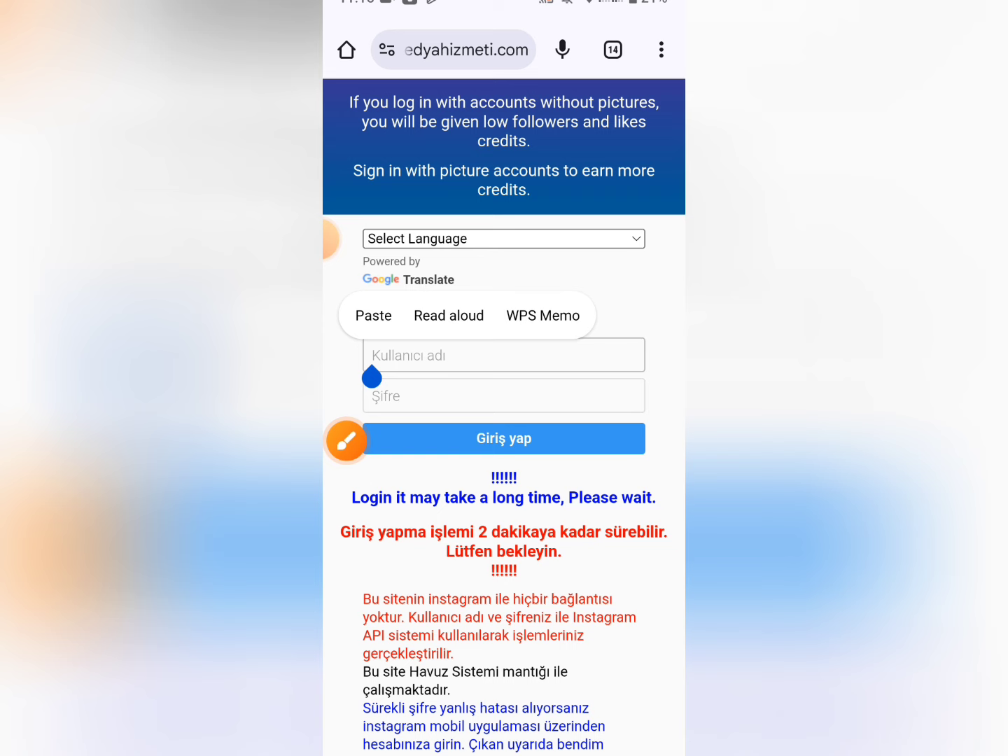
pyautogui.click(374, 315)
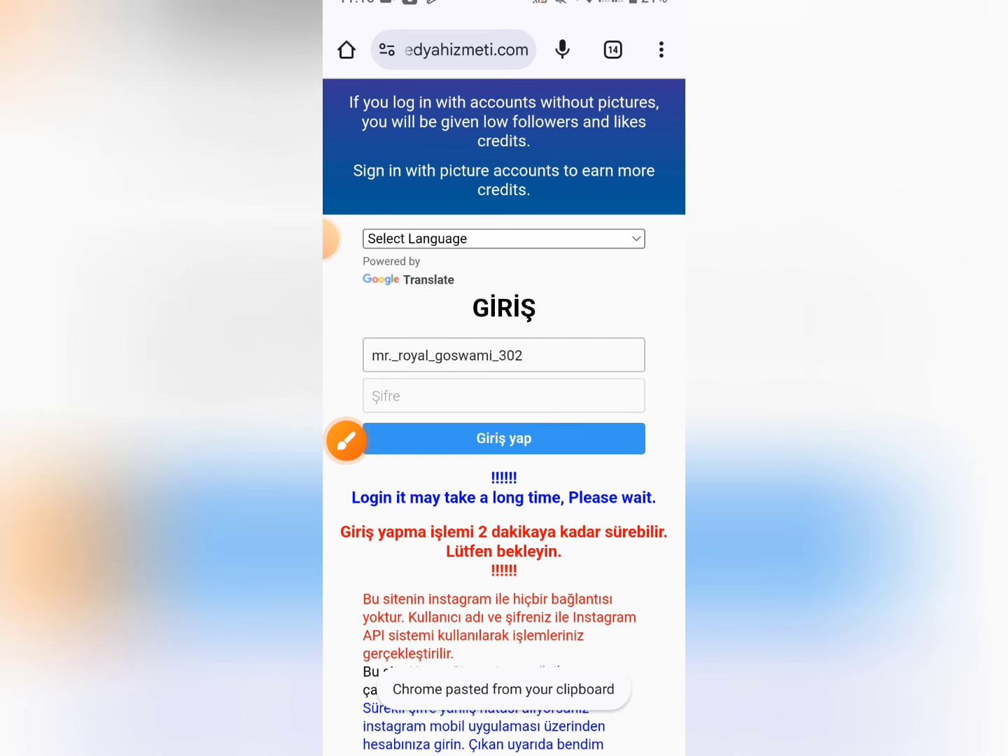
pyautogui.click(346, 440)
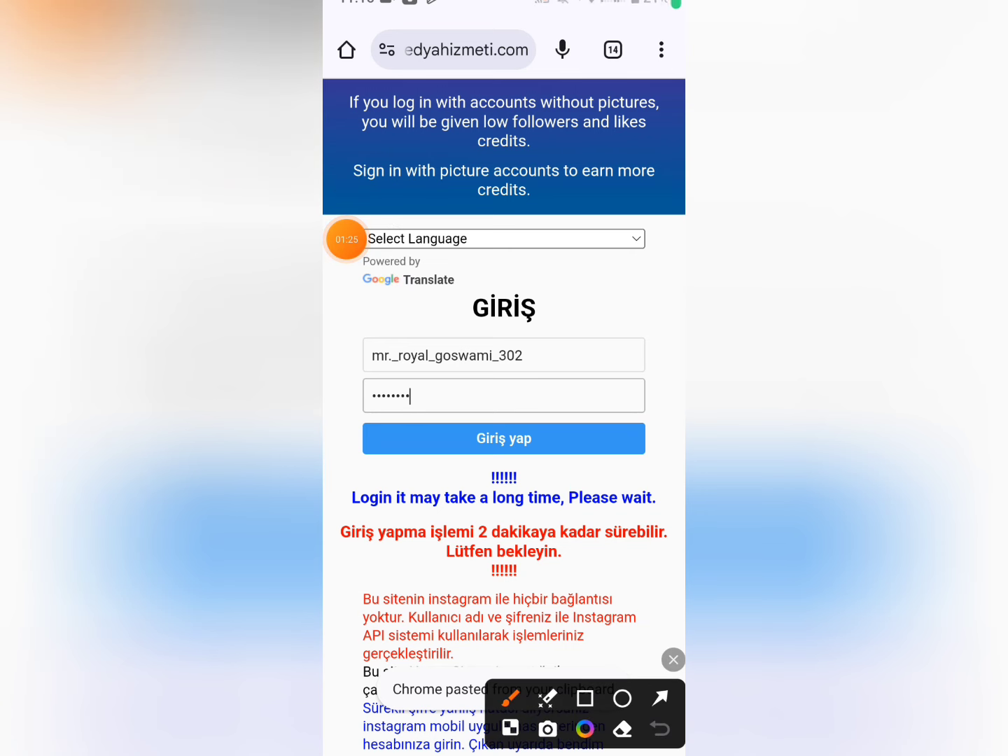
pyautogui.moveTo(526, 414); pyautogui.dragTo(352, 328)
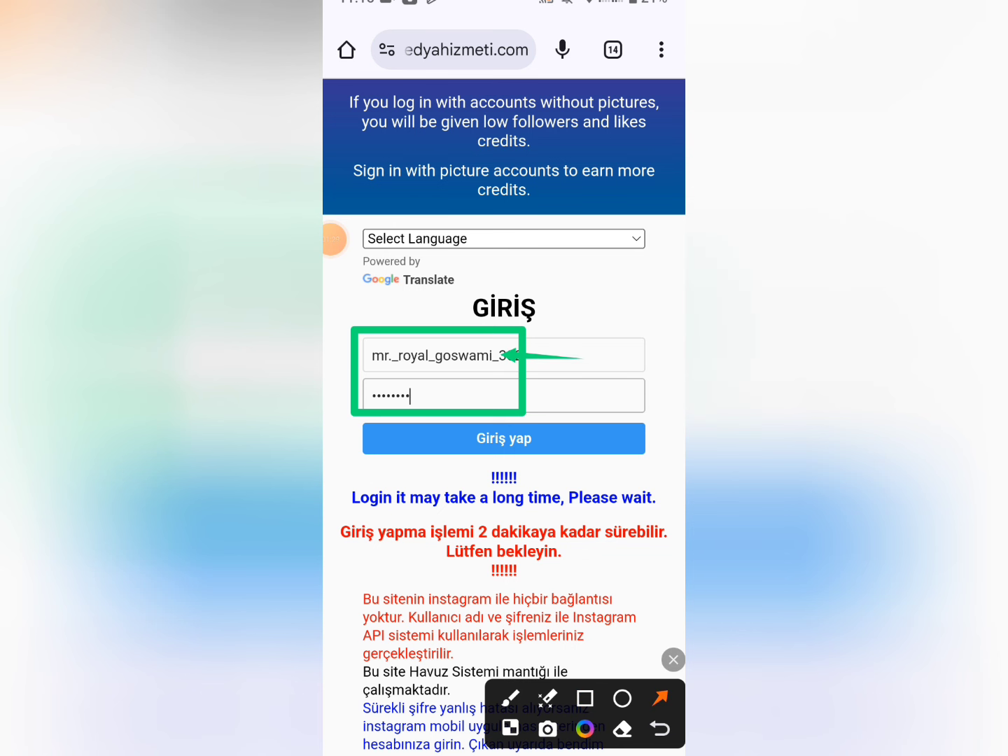
pyautogui.moveTo(483, 390); pyautogui.dragTo(455, 390)
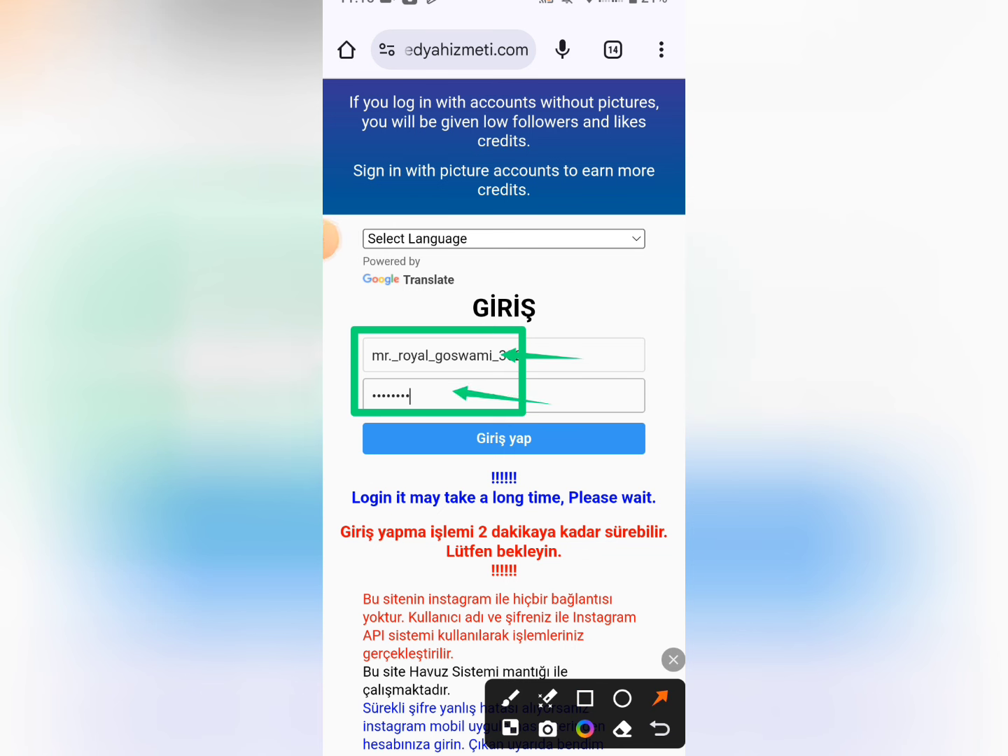
pyautogui.moveTo(573, 460); pyautogui.dragTo(469, 422)
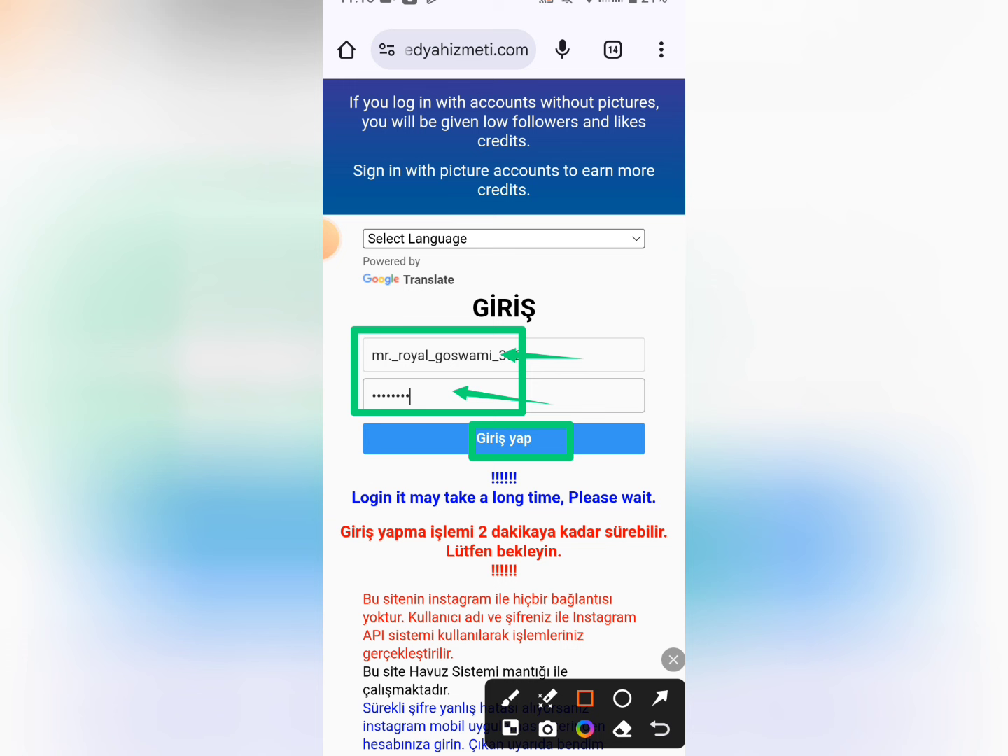
pyautogui.click(674, 659)
pyautogui.click(504, 438)
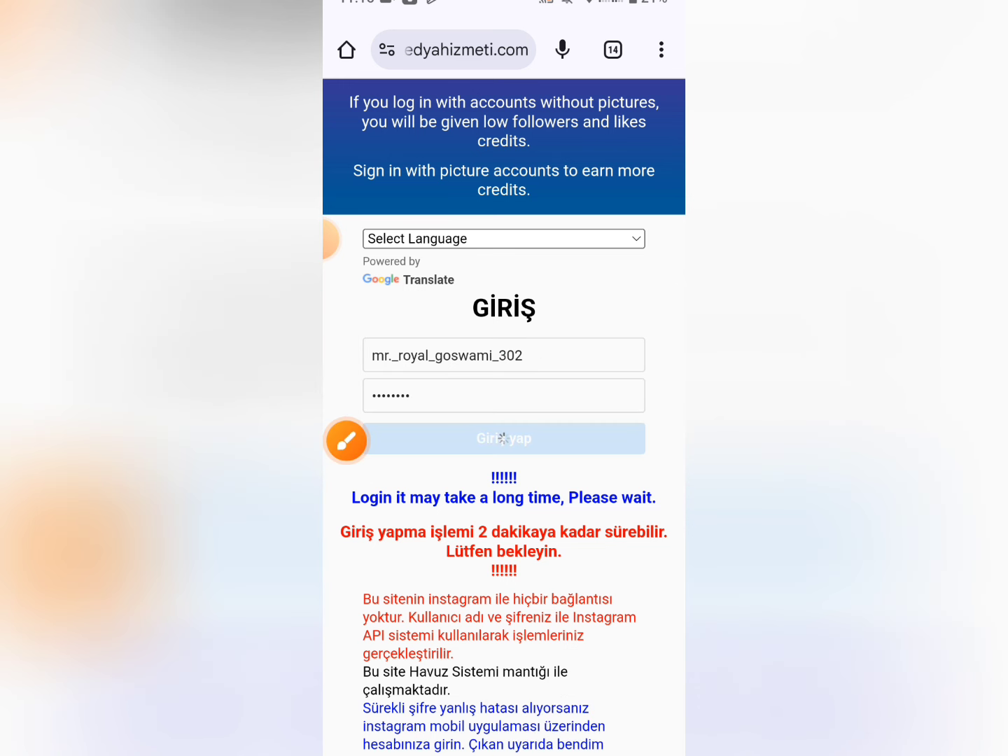
pyautogui.scroll(-3, 504, 420)
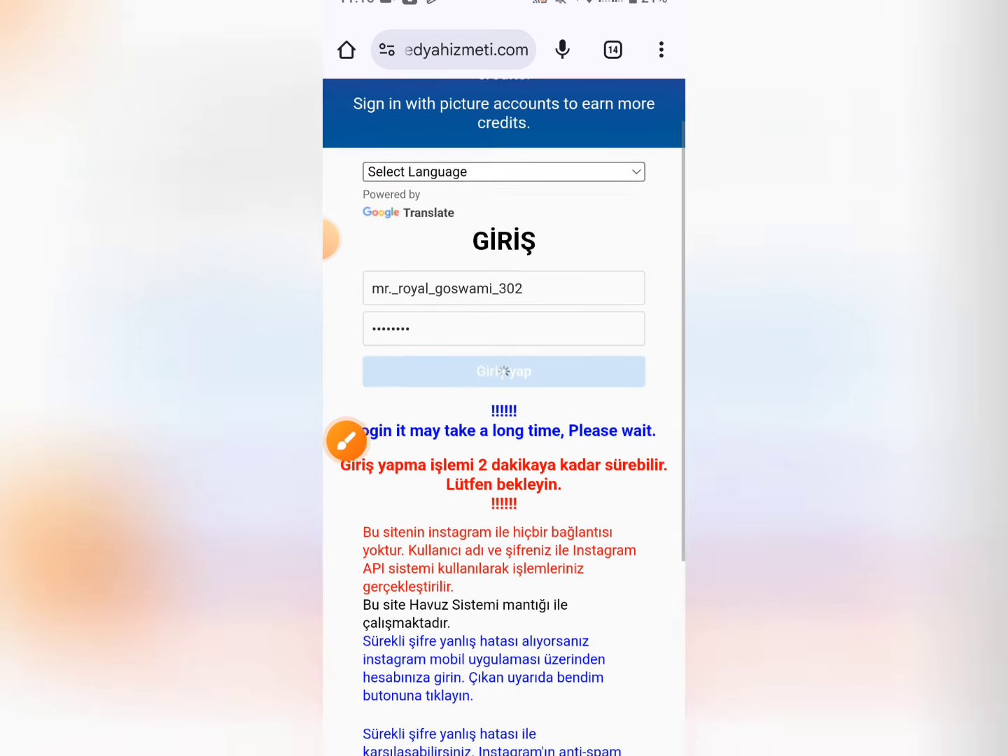
pyautogui.scroll(1, 504, 420)
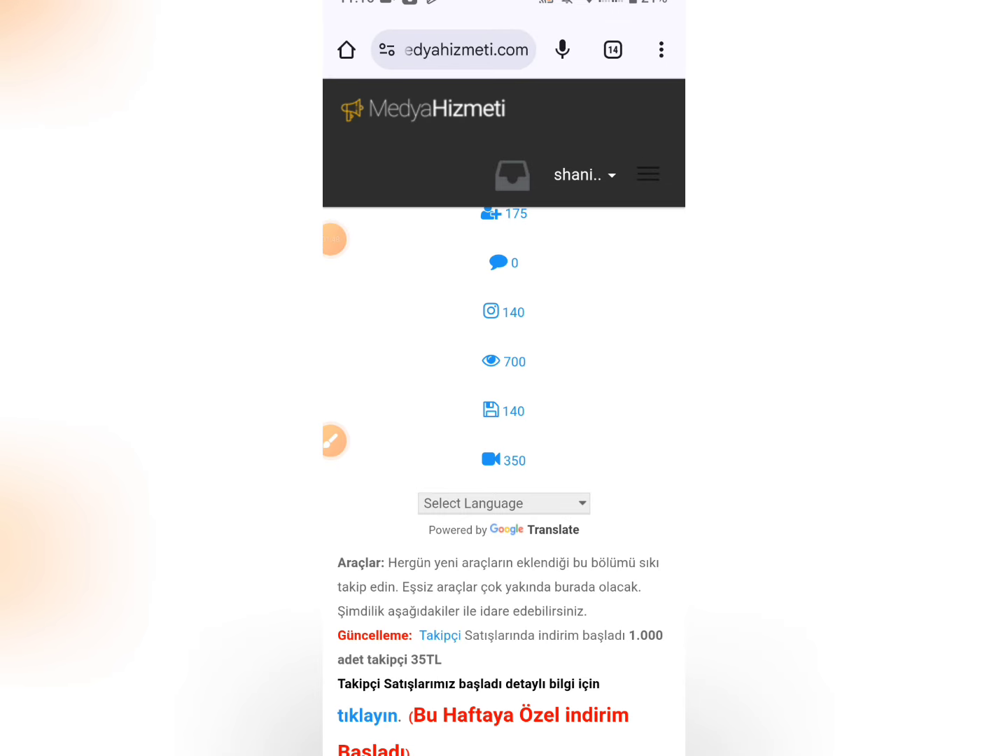
pyautogui.scroll(-3, 504, 420)
pyautogui.scroll(-3, 504, 420)
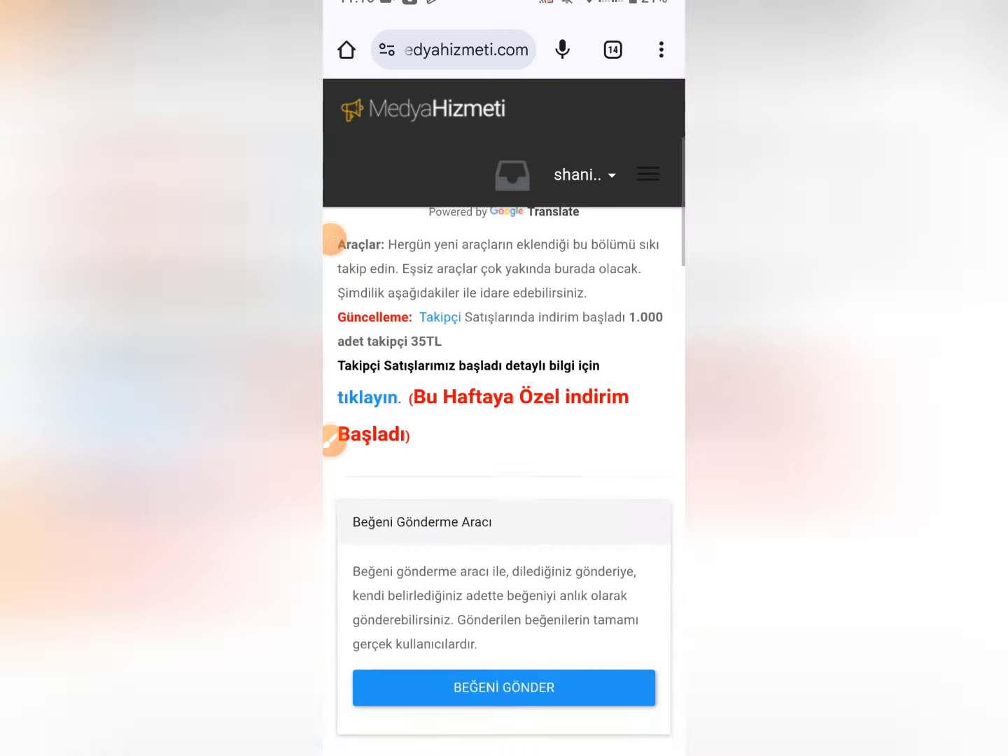
pyautogui.scroll(-5, 505, 420)
pyautogui.scroll(10, 504, 420)
pyautogui.click(334, 439)
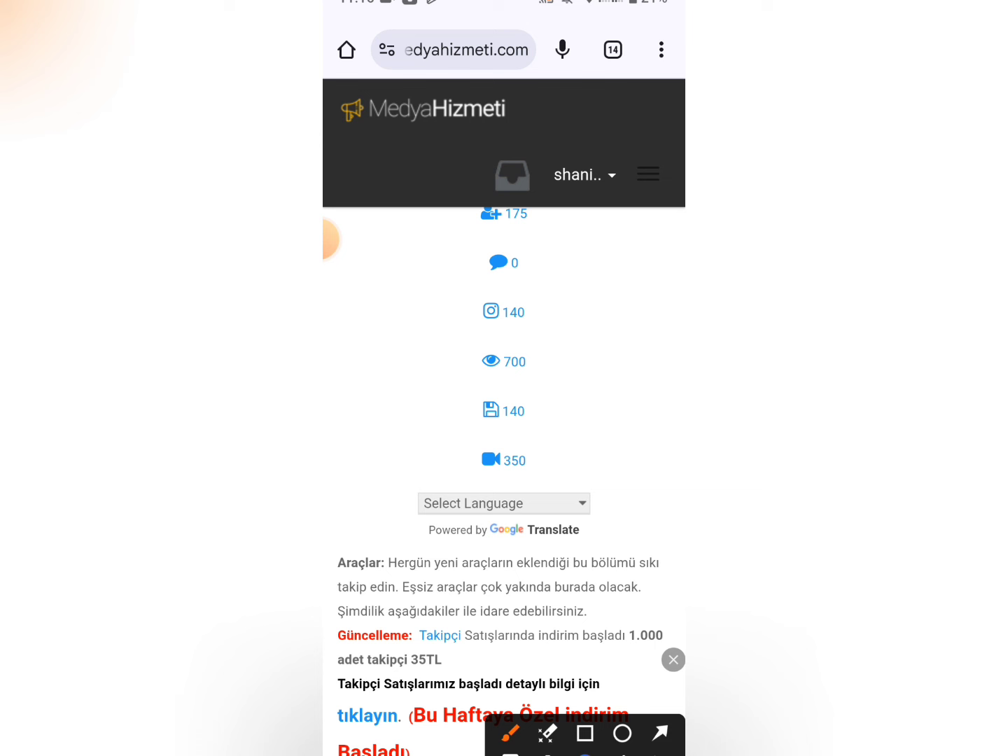
pyautogui.click(584, 698)
pyautogui.moveTo(523, 383)
pyautogui.mouseDown()
pyautogui.moveTo(543, 511)
pyautogui.moveTo(457, 176)
pyautogui.mouseUp()
pyautogui.moveTo(560, 245); pyautogui.dragTo(456, 188)
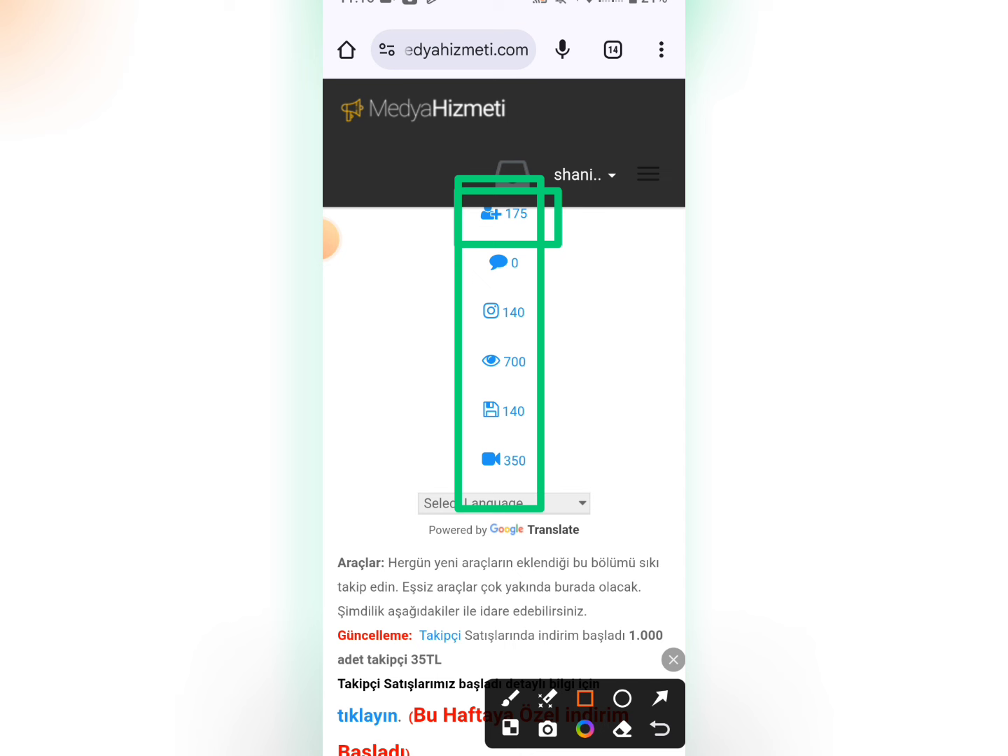
pyautogui.click(339, 239)
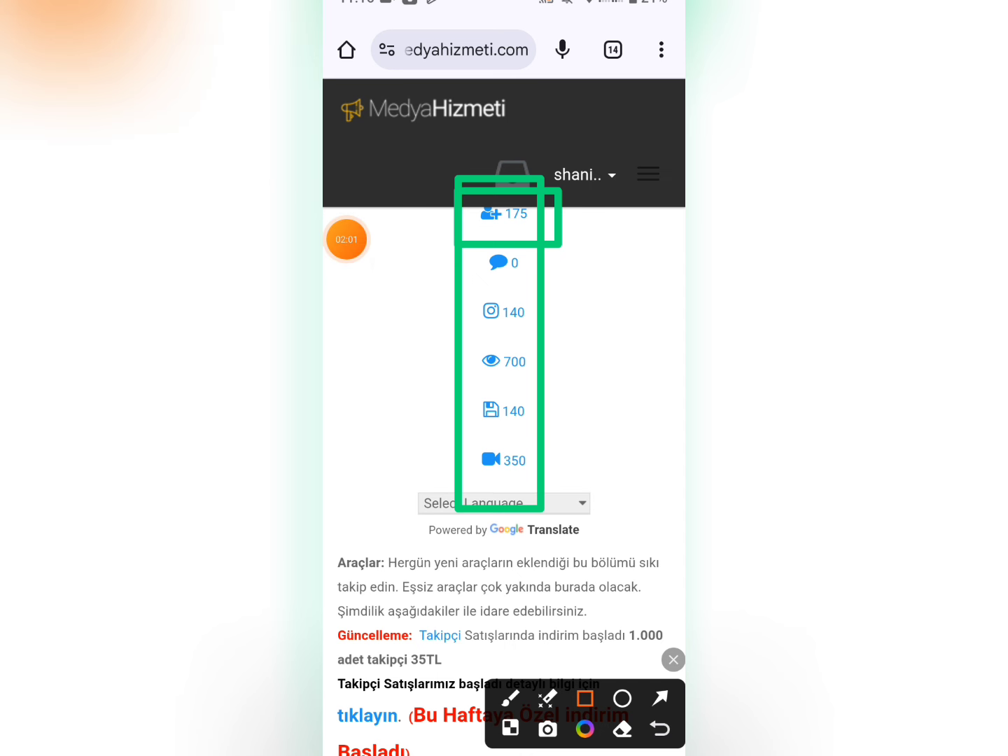
pyautogui.click(672, 659)
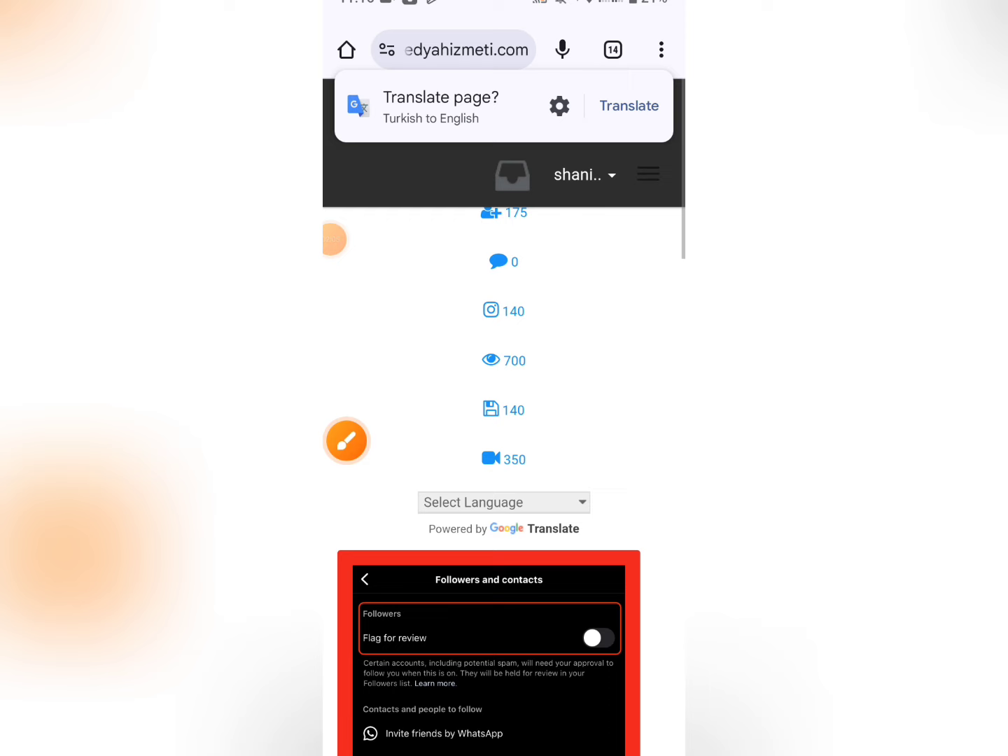
# Scroll down the dashboard to the 'Takipçi Gönder' follower-sending form.
pyautogui.scroll(-3, 504, 419)
pyautogui.scroll(-1, 505, 420)
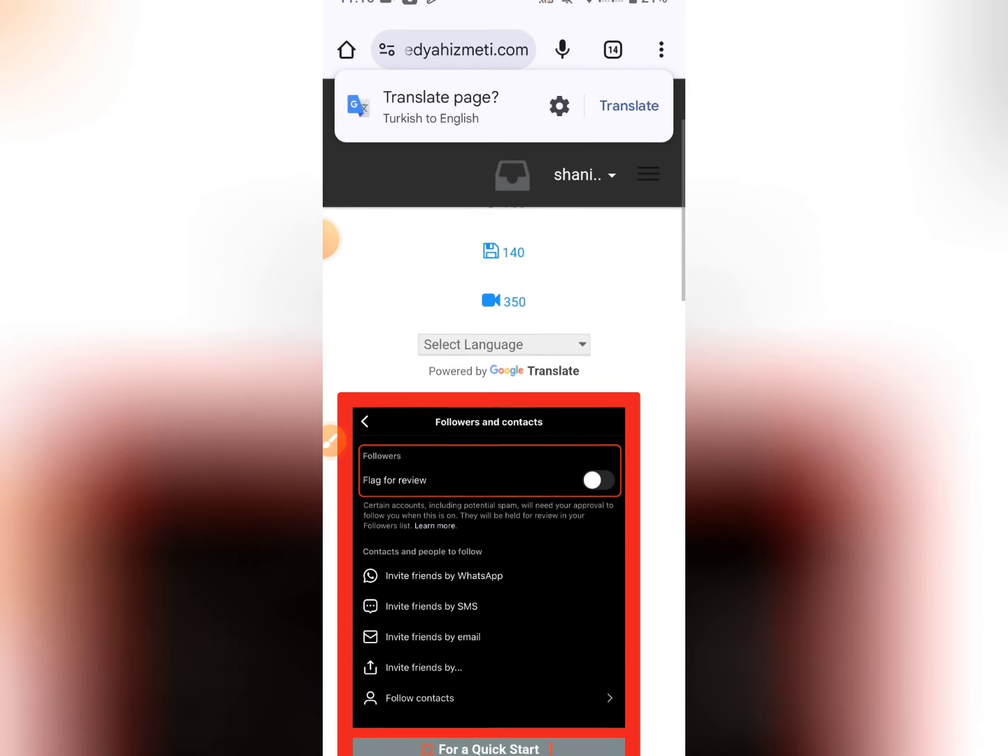
pyautogui.scroll(-3, 504, 420)
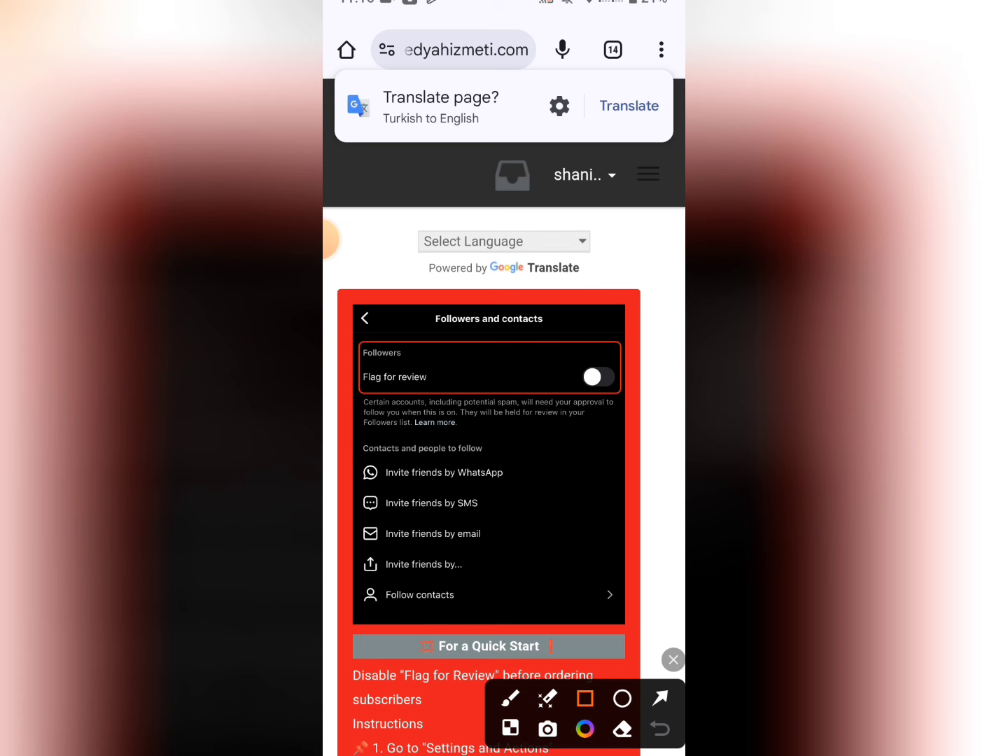
pyautogui.moveTo(532, 356)
pyautogui.mouseDown()
pyautogui.moveTo(622, 423)
pyautogui.moveTo(623, 441)
pyautogui.mouseUp()
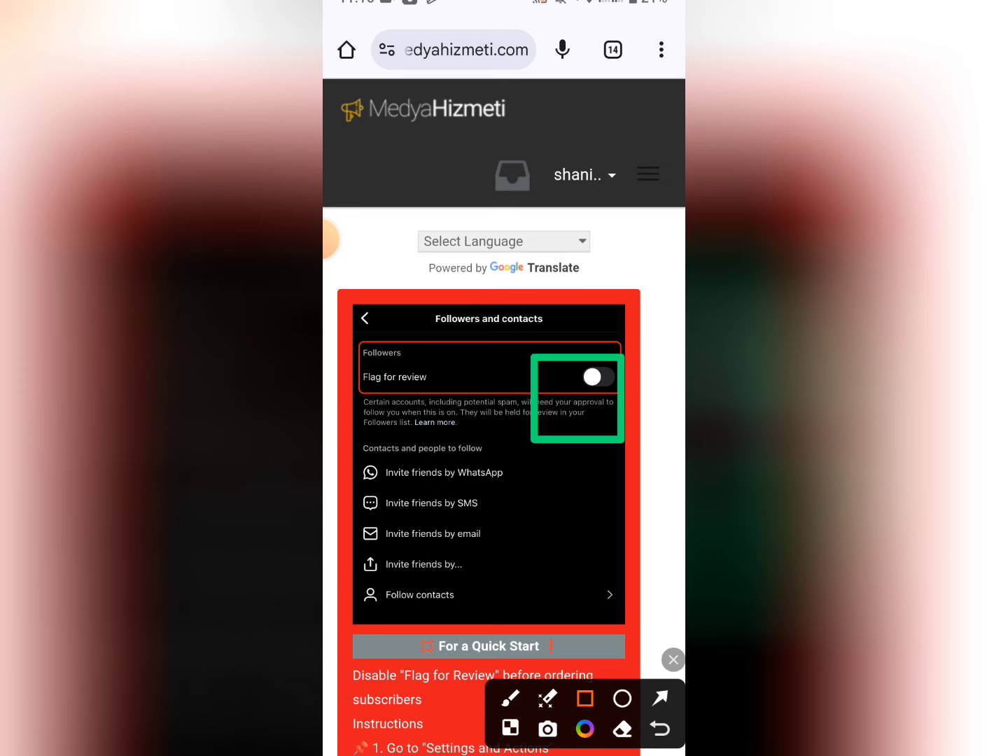
pyautogui.click(673, 659)
pyautogui.scroll(-2, 504, 420)
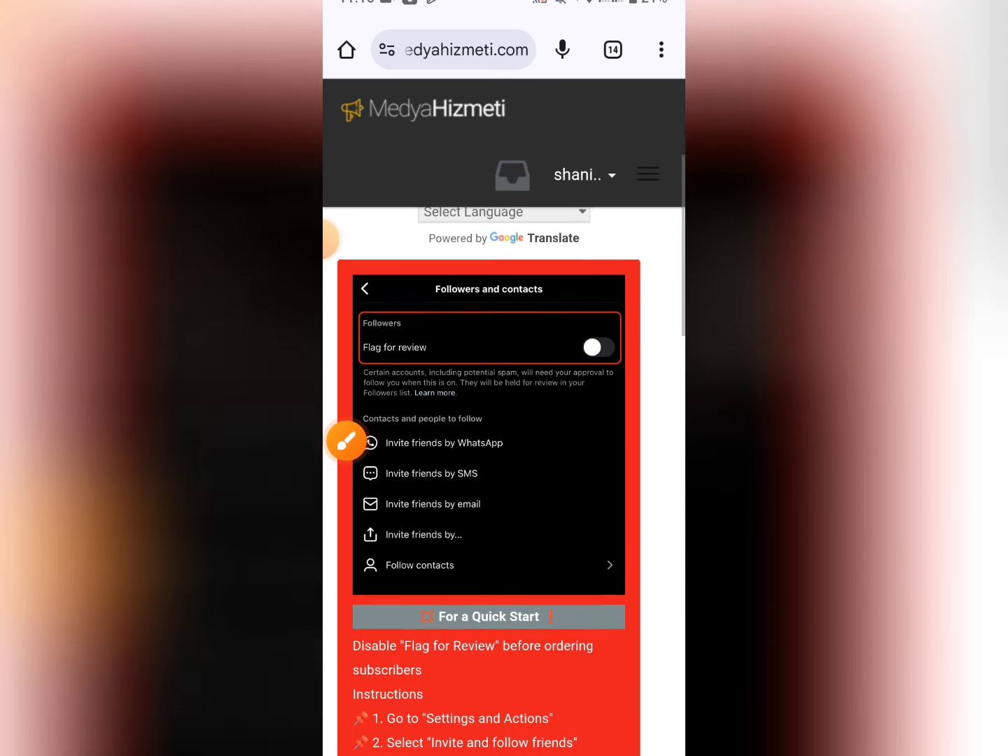
pyautogui.scroll(-1, 504, 455)
pyautogui.scroll(-1, 504, 455)
pyautogui.scroll(-1, 504, 455)
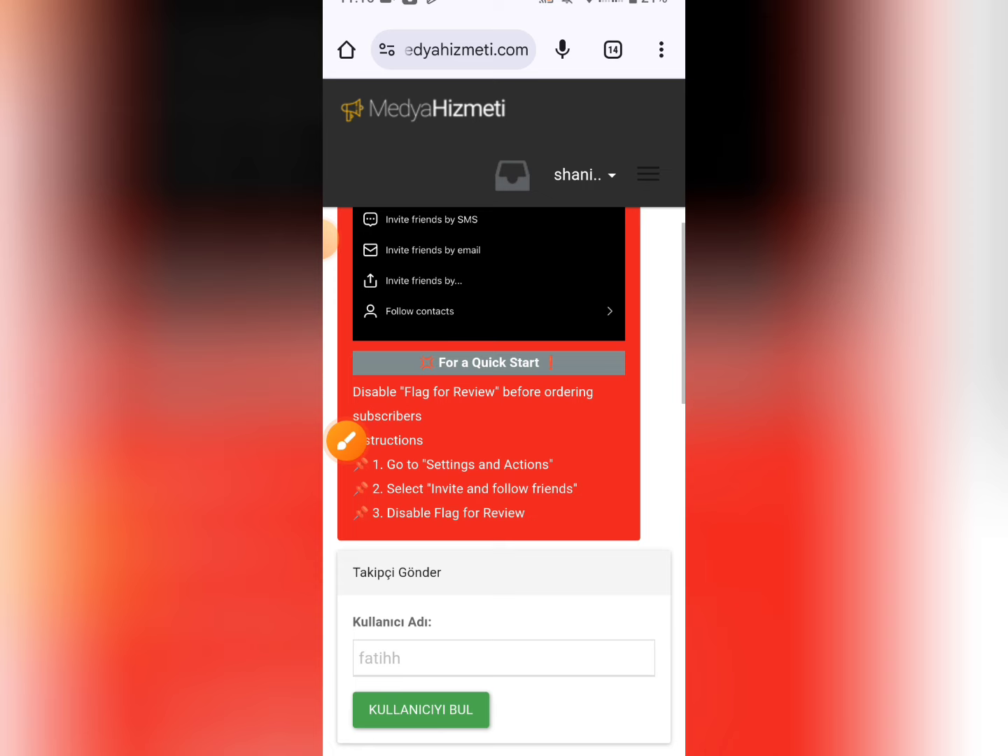
pyautogui.scroll(-1, 504, 456)
pyautogui.click(329, 237)
pyautogui.moveTo(561, 519); pyautogui.dragTo(345, 419)
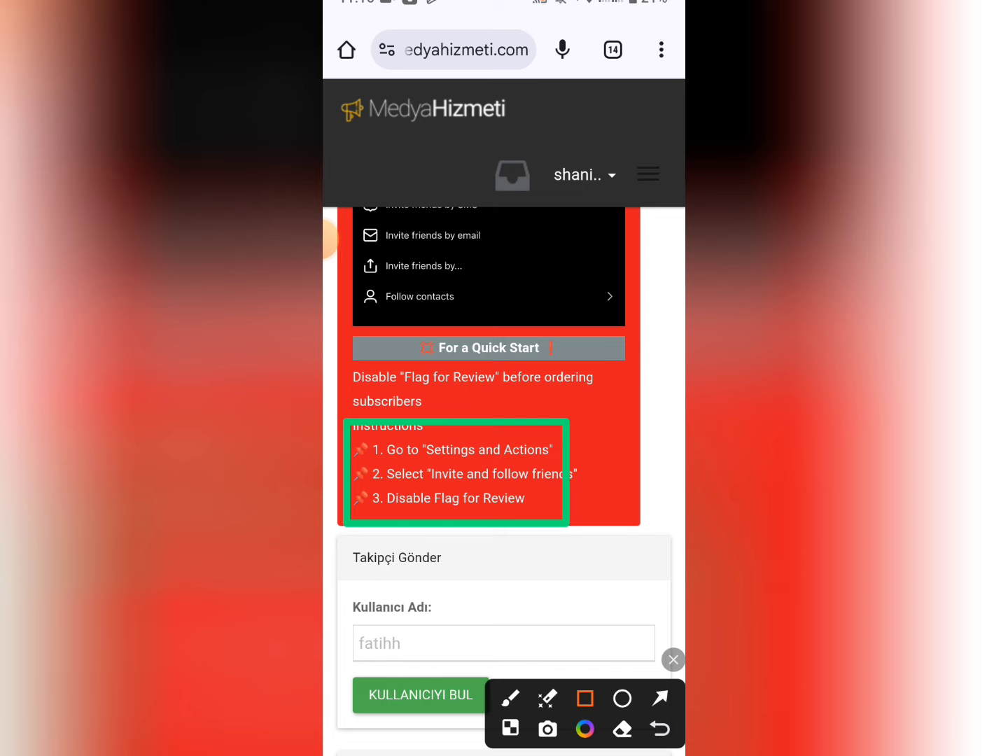
pyautogui.click(673, 658)
pyautogui.scroll(-4, 504, 456)
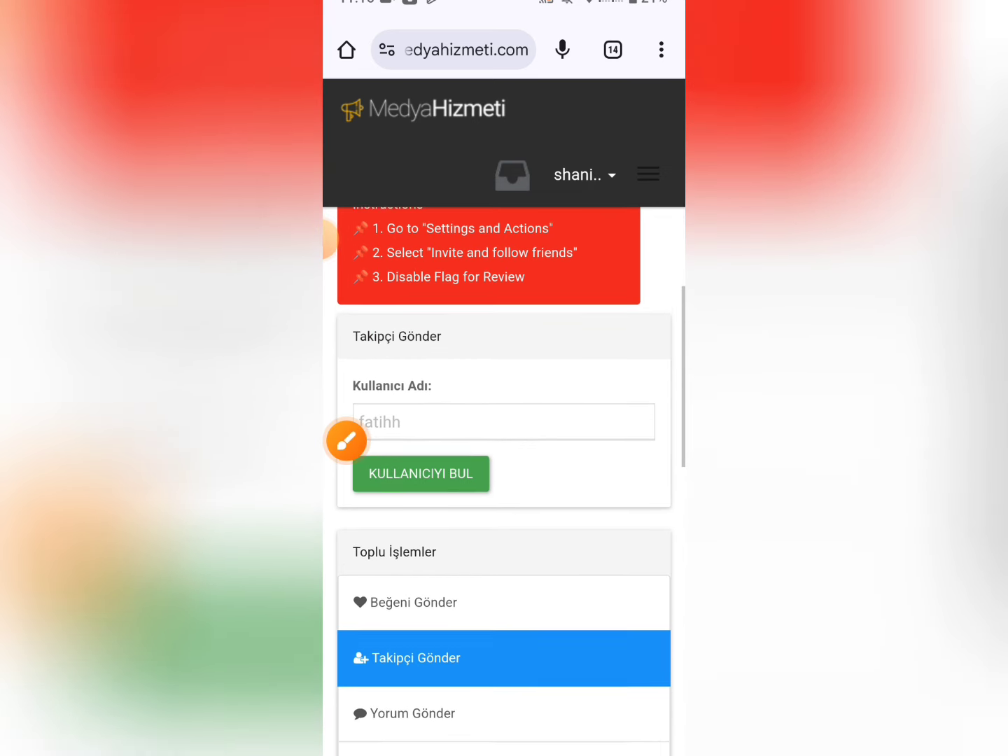
pyautogui.scroll(-2, 504, 455)
# Enter the 'gbt' username from autofill and look it up with KULLANICIYI BUL.
pyautogui.click(504, 348)
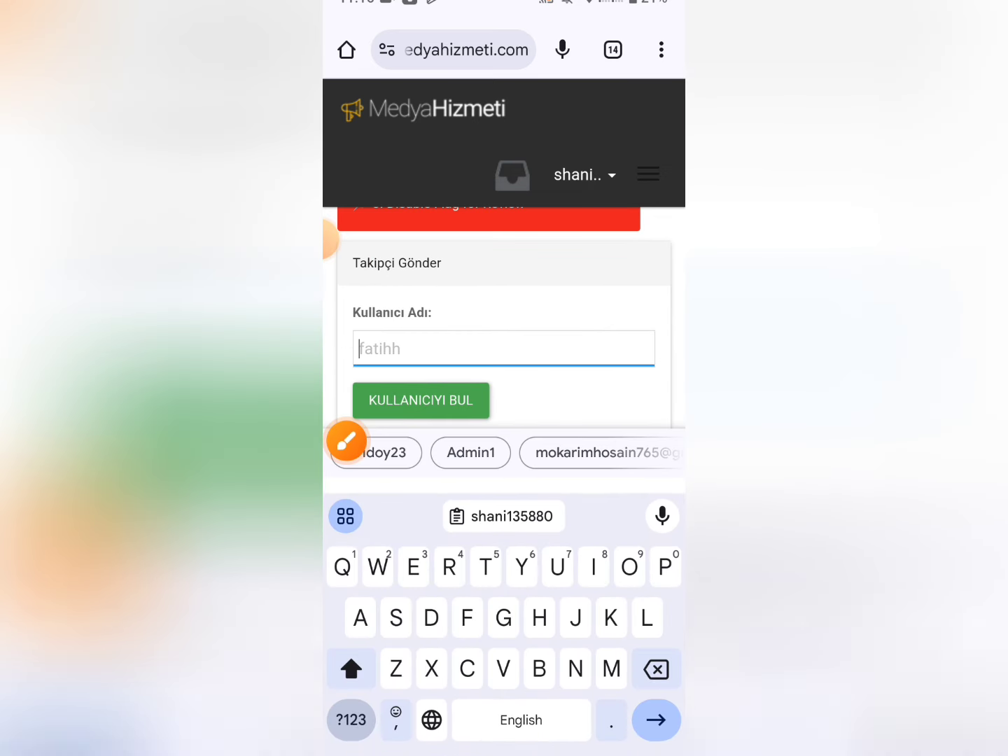
pyautogui.write('gbt')
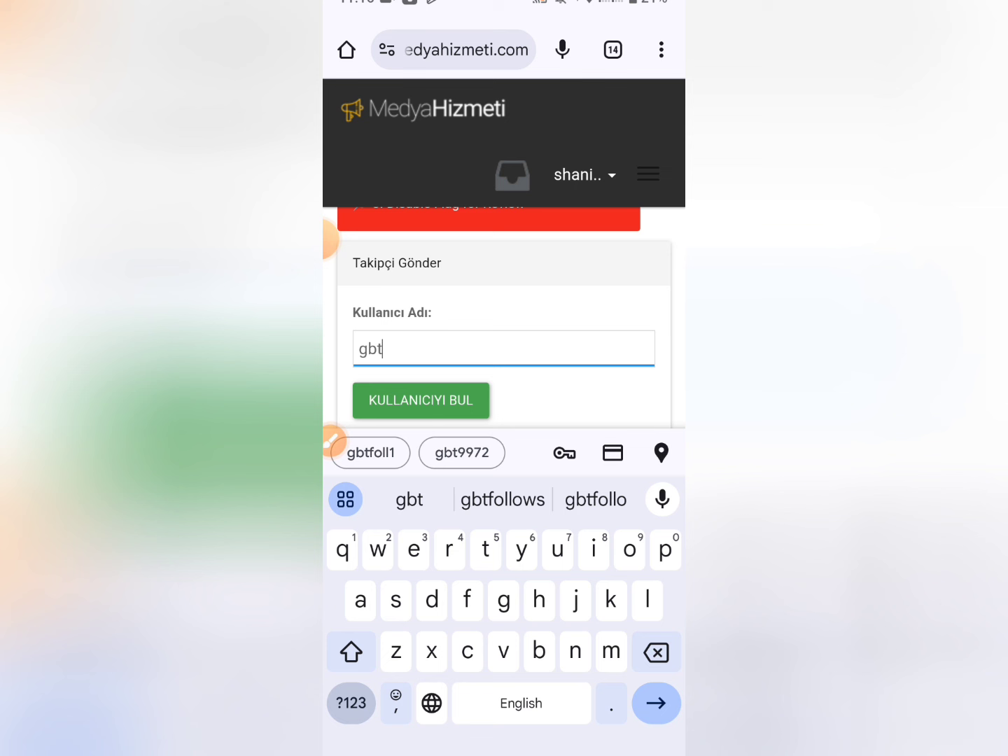
pyautogui.click(462, 451)
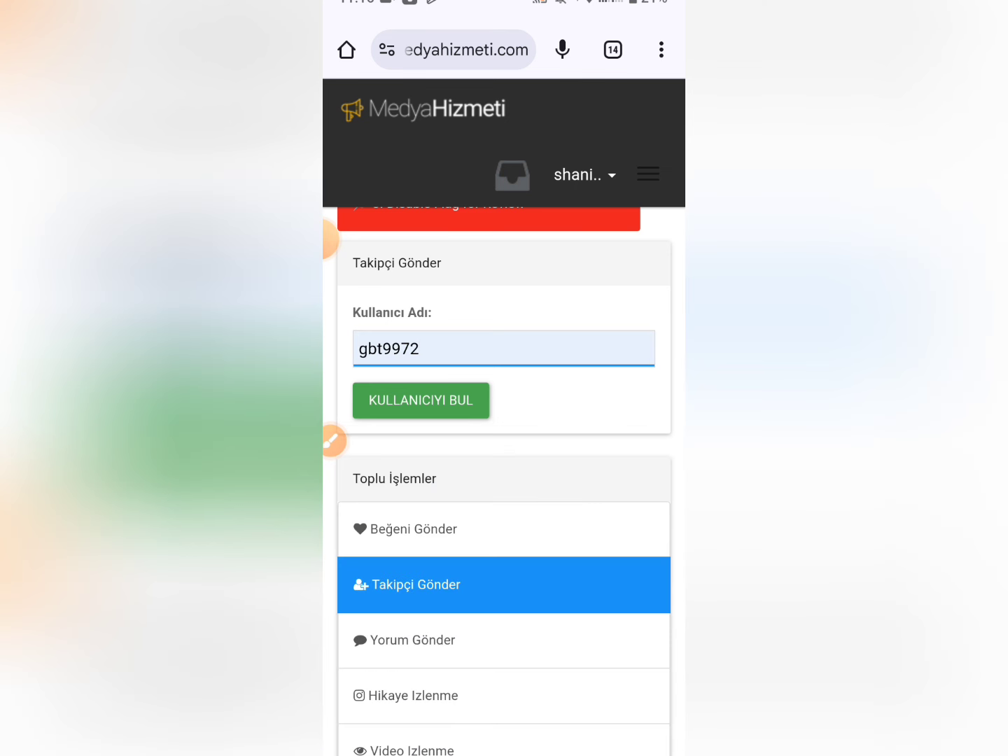
pyautogui.click(344, 441)
pyautogui.moveTo(449, 373); pyautogui.dragTo(344, 324)
pyautogui.moveTo(495, 426); pyautogui.dragTo(342, 375)
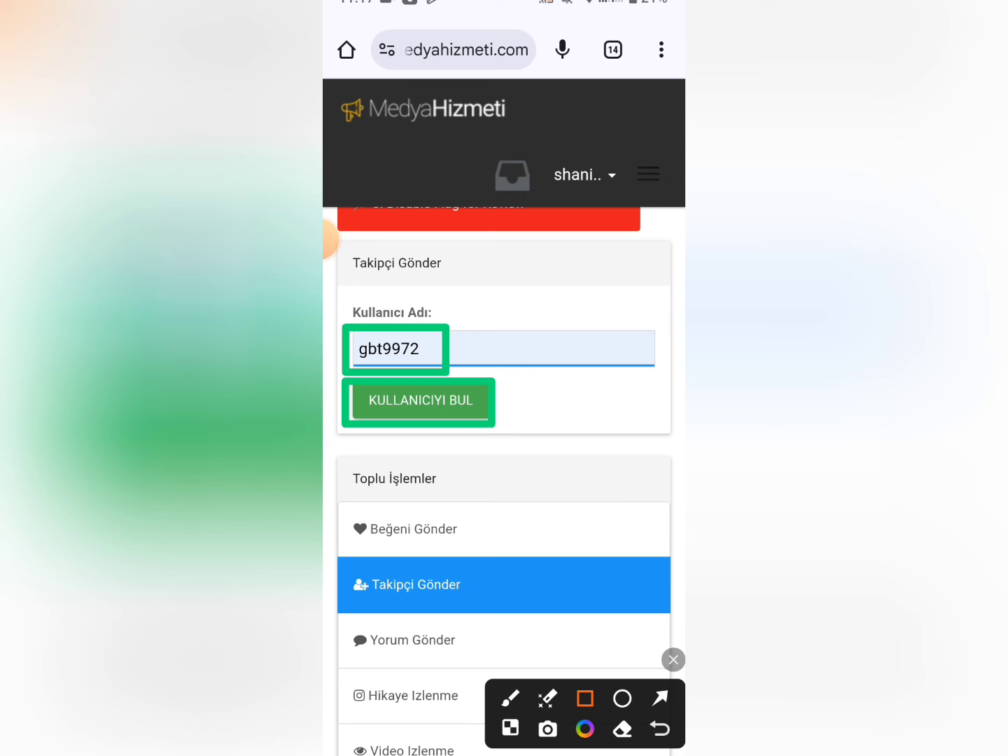
pyautogui.click(673, 659)
pyautogui.click(420, 401)
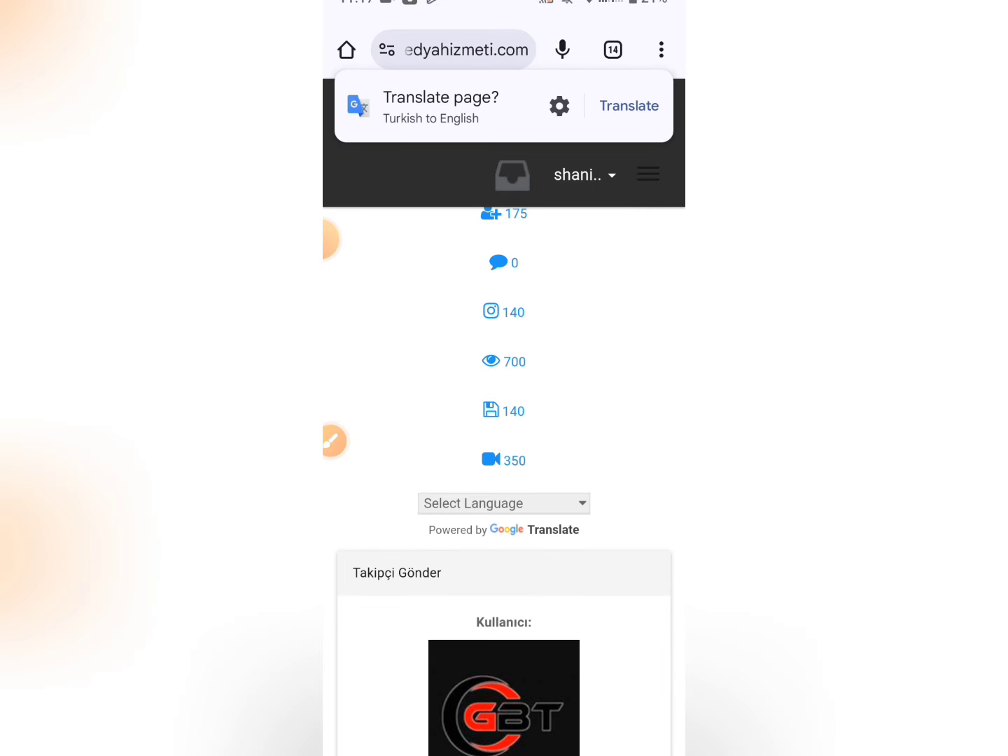
# Scroll the form to bring the Takipçi Sayısı field into view.
pyautogui.scroll(-5, 504, 419)
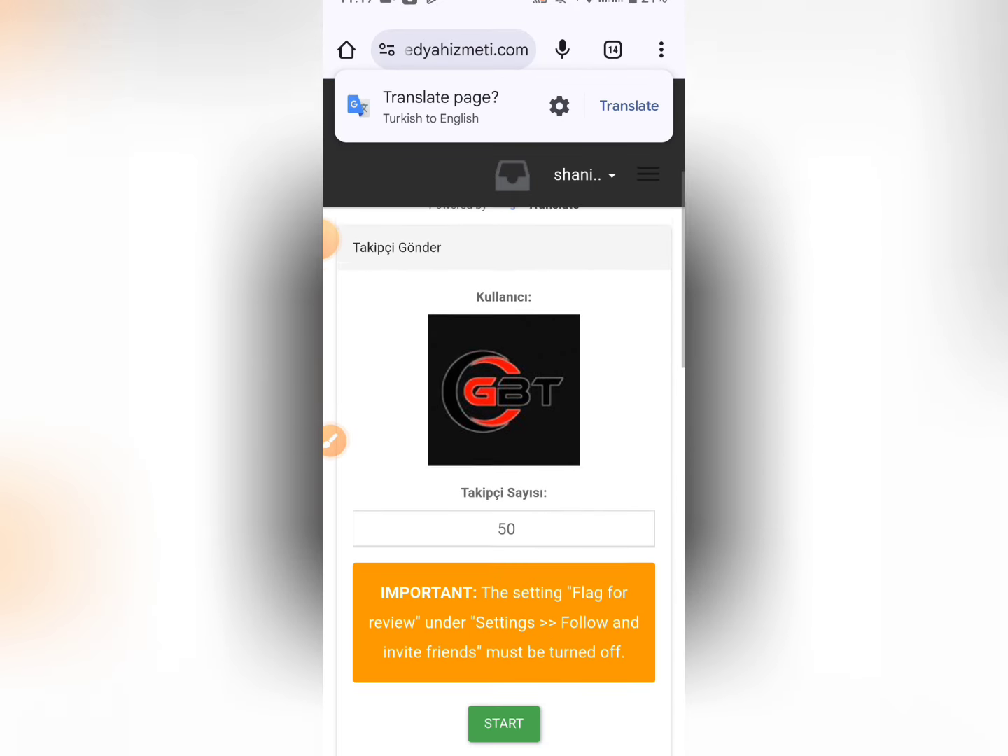
pyautogui.scroll(5, 505, 420)
pyautogui.scroll(-6, 504, 420)
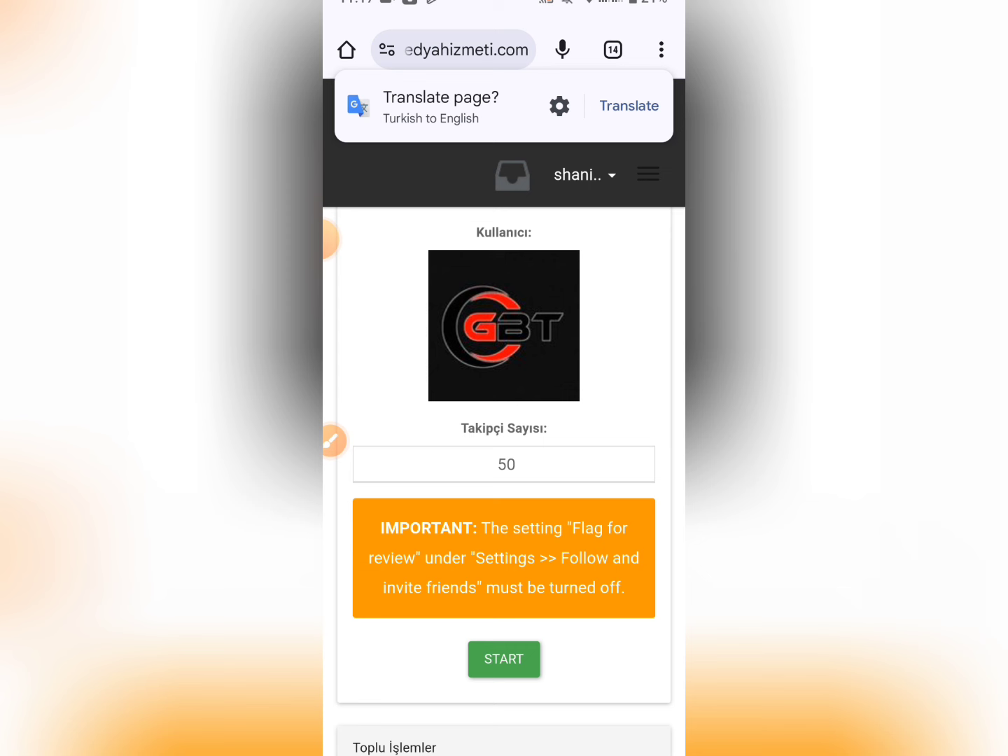
pyautogui.click(334, 440)
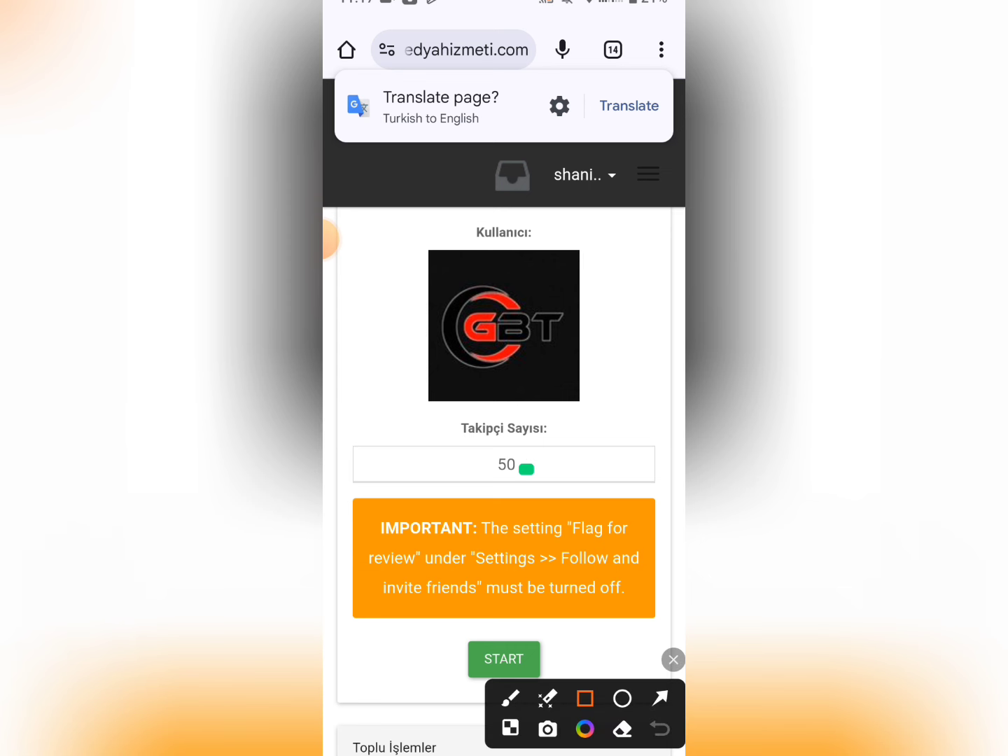
pyautogui.moveTo(526, 470); pyautogui.dragTo(451, 441)
pyautogui.click(673, 659)
# Replace the default 50 follower amount with 175 and start the send.
pyautogui.click(506, 464)
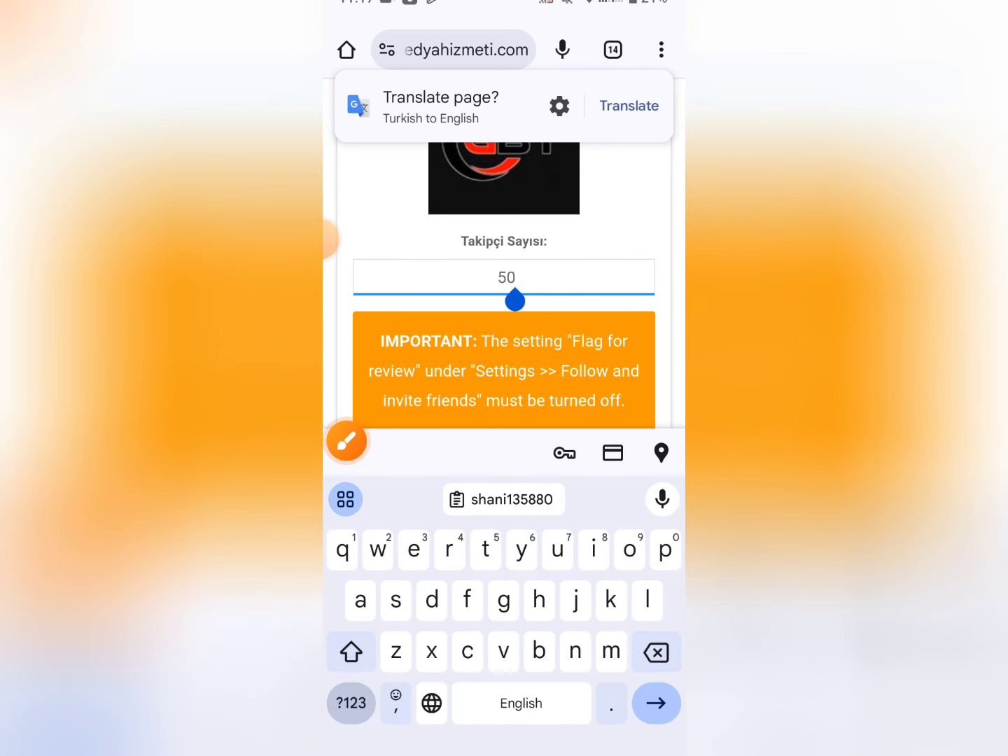
pyautogui.press('BackSpace')
pyautogui.press('BackSpace')
pyautogui.click(351, 702)
pyautogui.write('17')
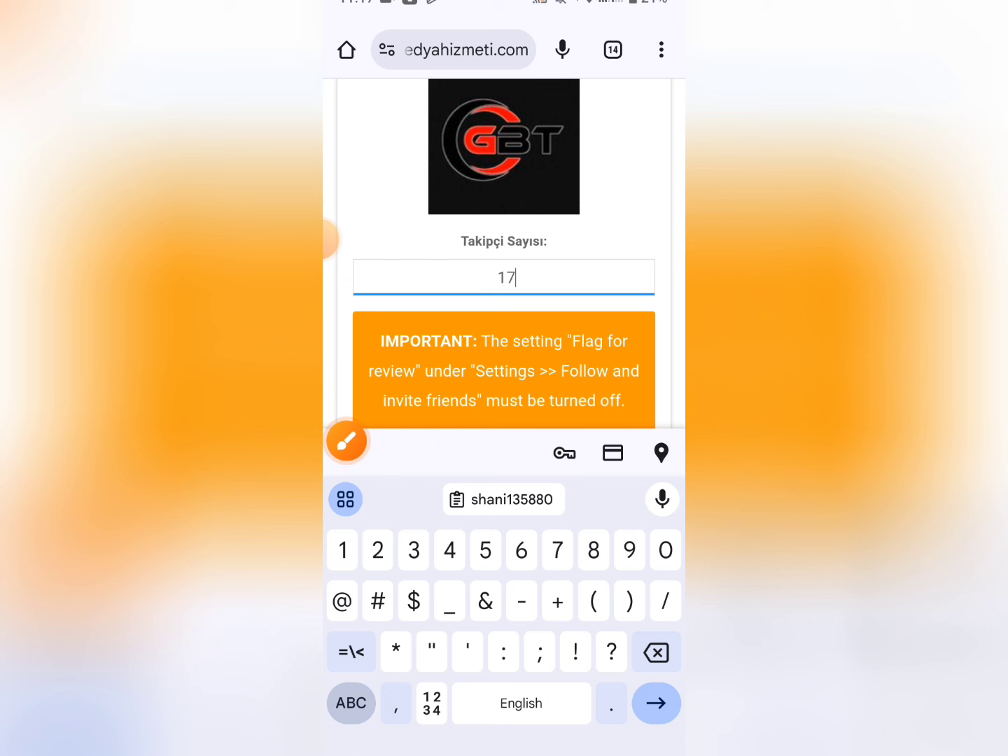
pyautogui.scroll(-2, 505, 252)
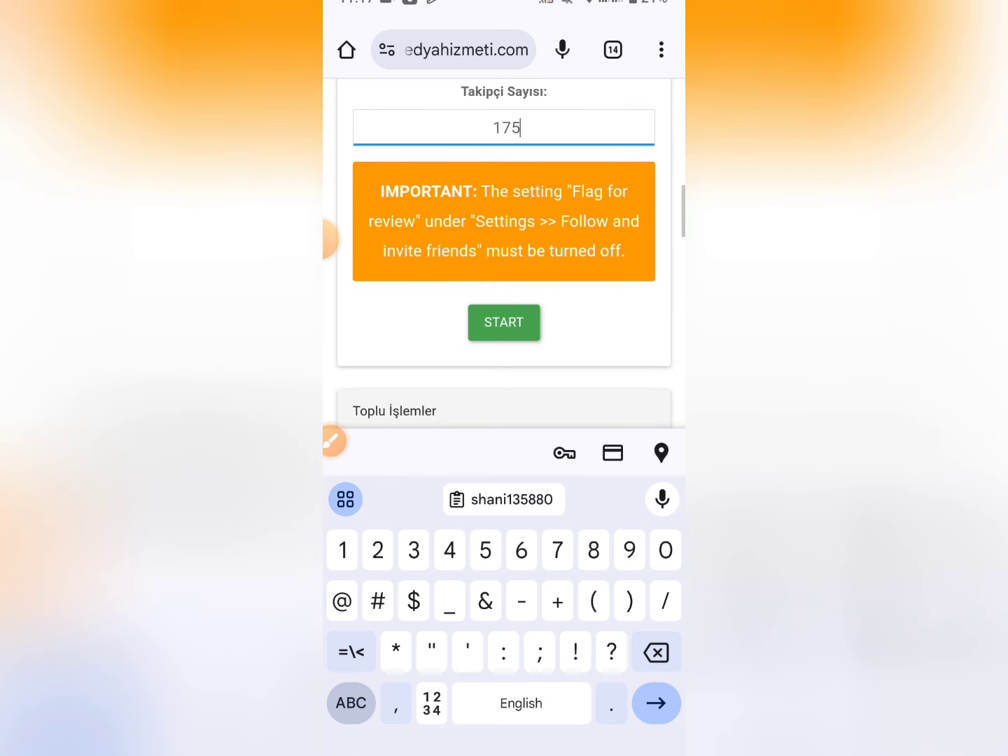
pyautogui.click(334, 441)
pyautogui.moveTo(673, 659)
pyautogui.mouseDown()
pyautogui.moveTo(624, 563)
pyautogui.moveTo(535, 442)
pyautogui.mouseUp()
pyautogui.moveTo(459, 626); pyautogui.dragTo(537, 672)
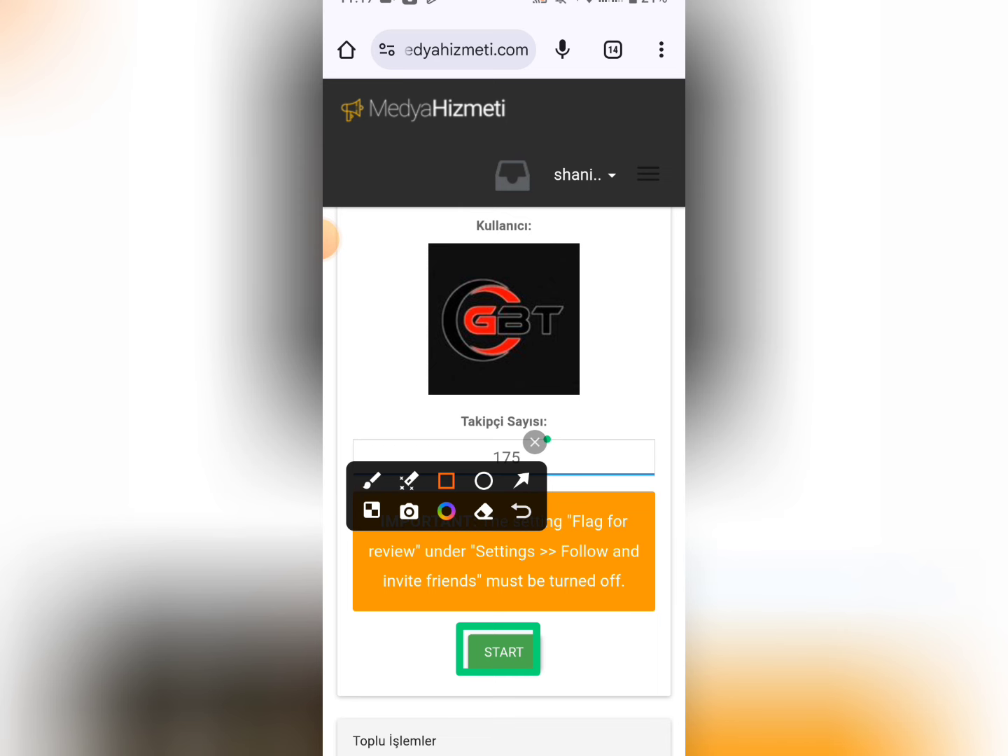
pyautogui.click(535, 443)
# Start sending the 175 followers and watch the Sent counter progress.
pyautogui.click(504, 651)
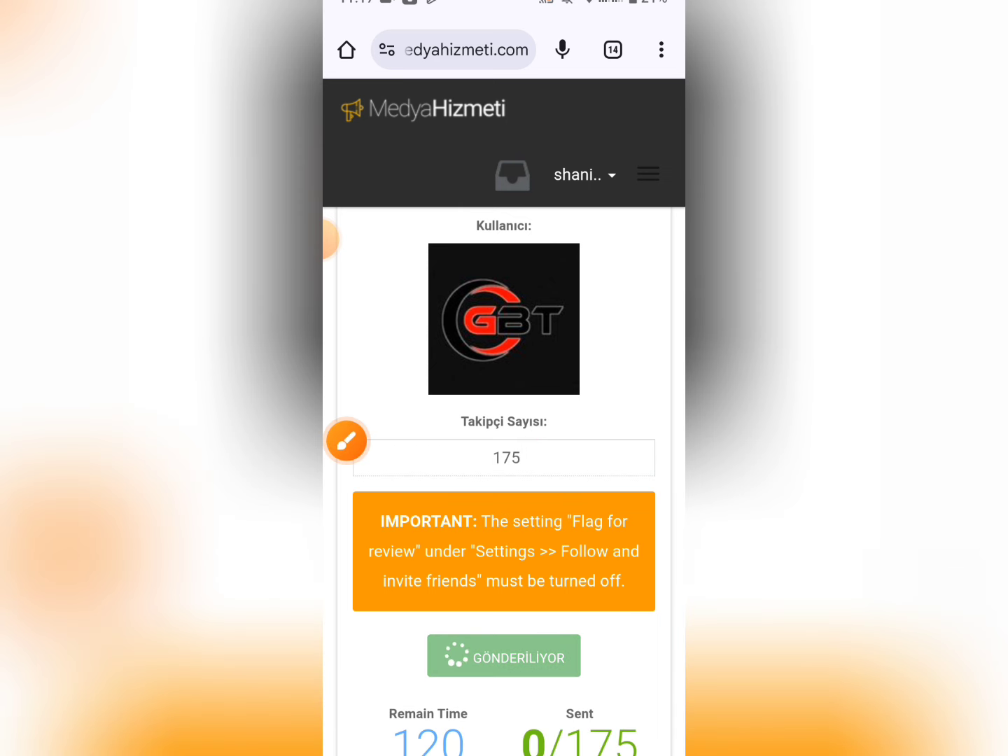
pyautogui.scroll(-4, 503, 420)
pyautogui.scroll(-1, 504, 420)
pyautogui.click(346, 441)
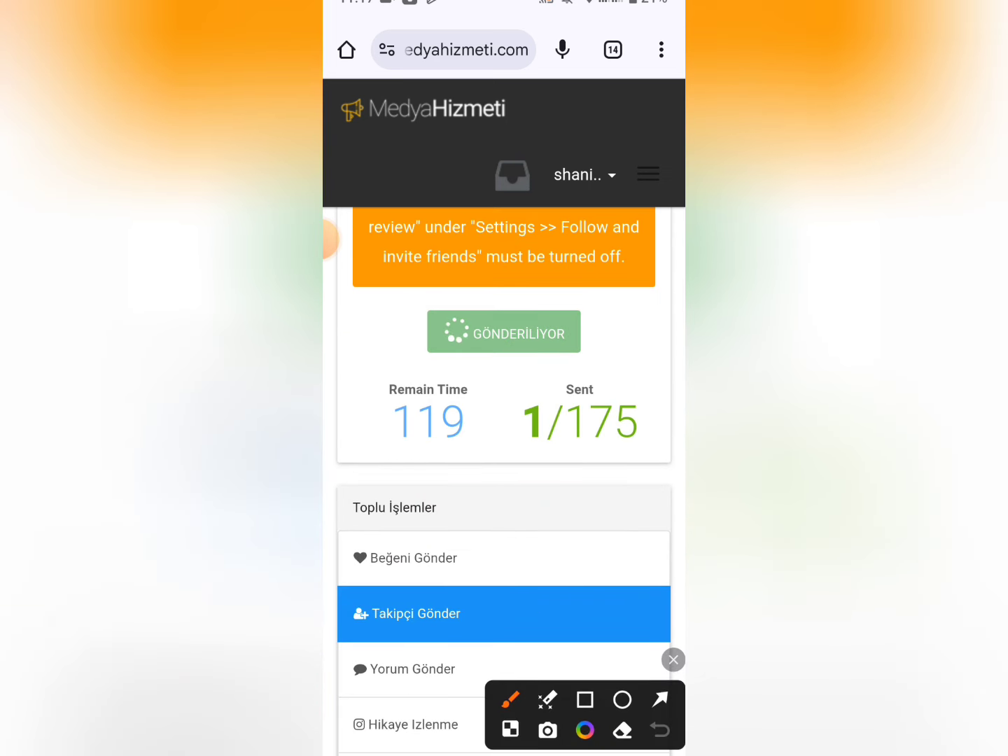
pyautogui.moveTo(634, 458); pyautogui.dragTo(363, 372)
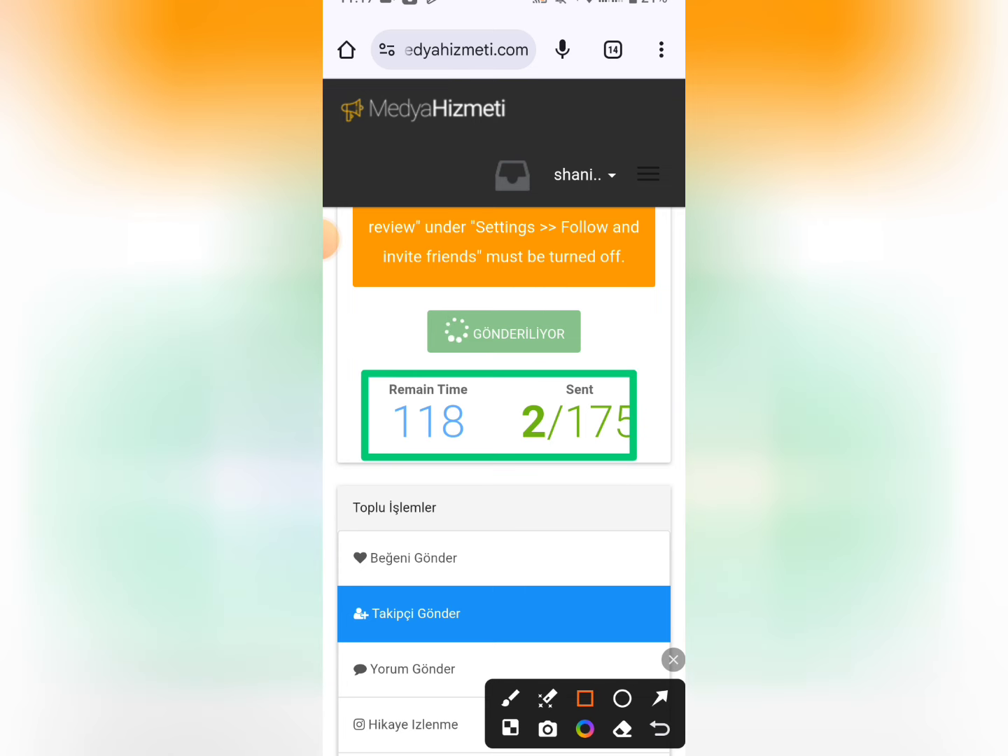
pyautogui.moveTo(482, 453); pyautogui.dragTo(383, 389)
pyautogui.click(347, 240)
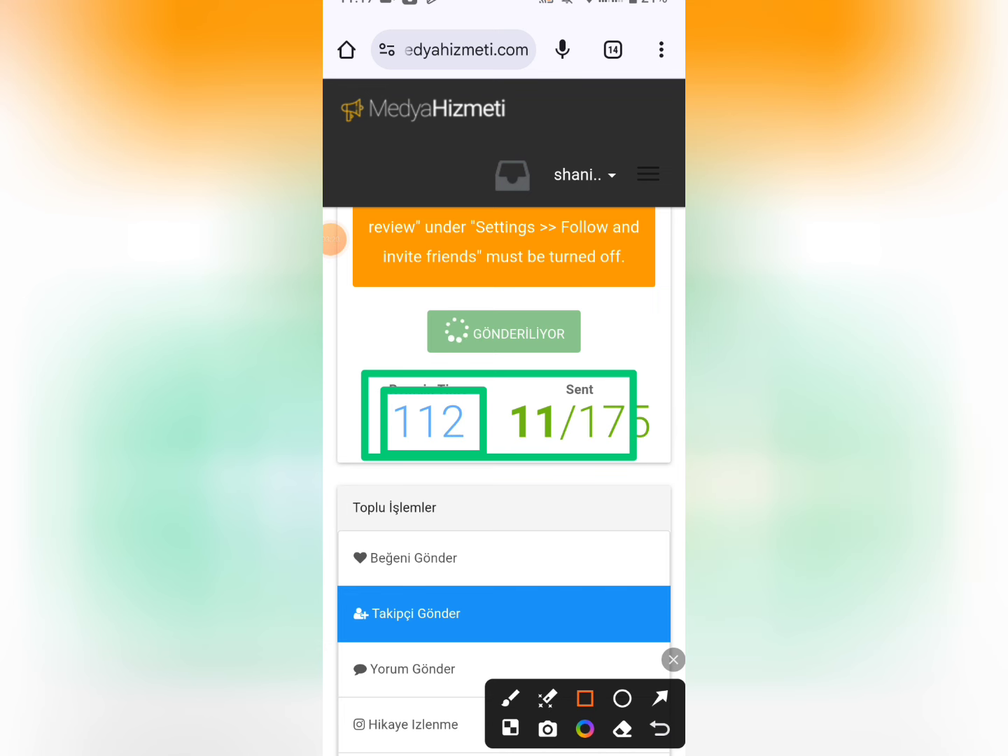
pyautogui.moveTo(603, 449); pyautogui.dragTo(488, 393)
pyautogui.click(672, 660)
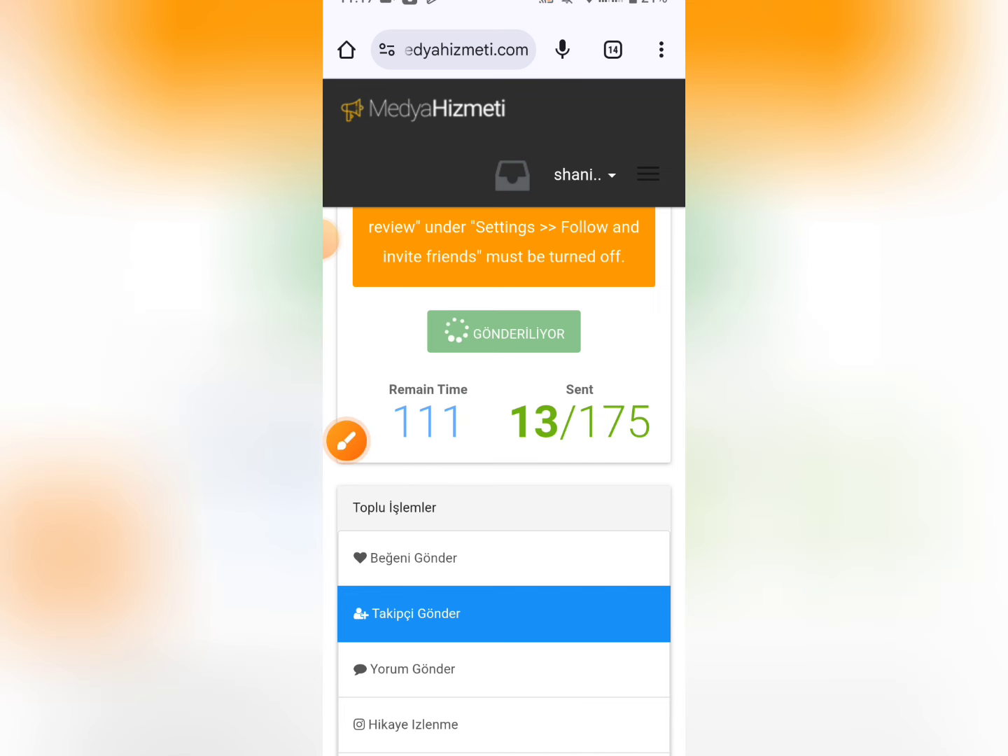
# Wait until Sent reads 175/175 and GÖNDERİM TAMAMLANDI appears.
pyautogui.scroll(10, 504, 483)
pyautogui.scroll(-6, 505, 483)
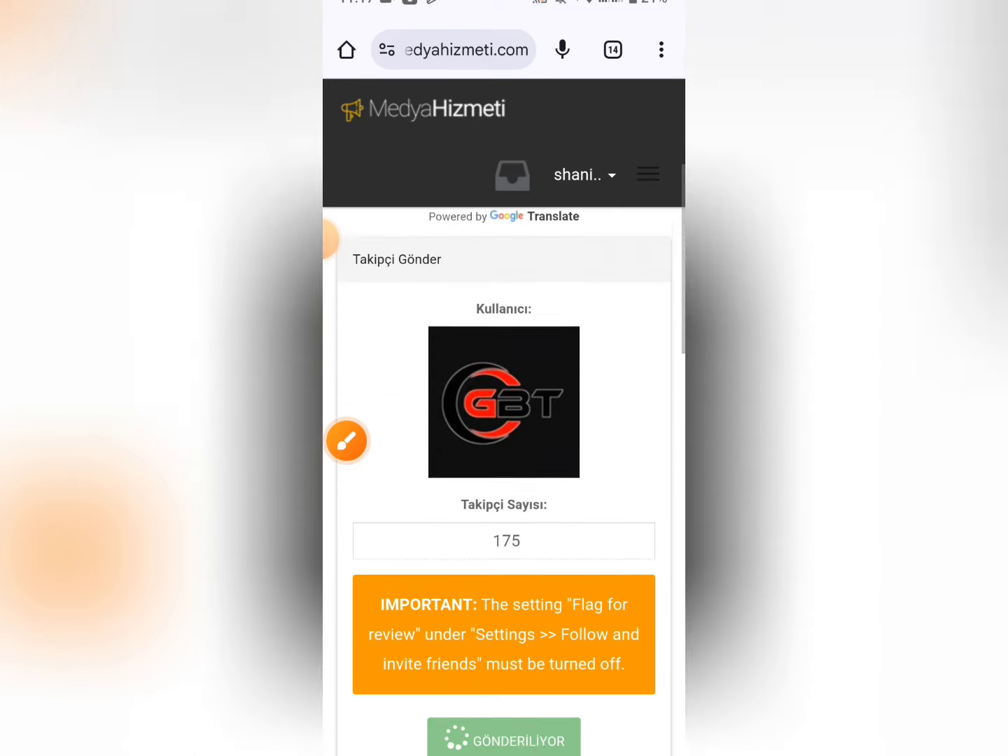
pyautogui.scroll(-1, 504, 482)
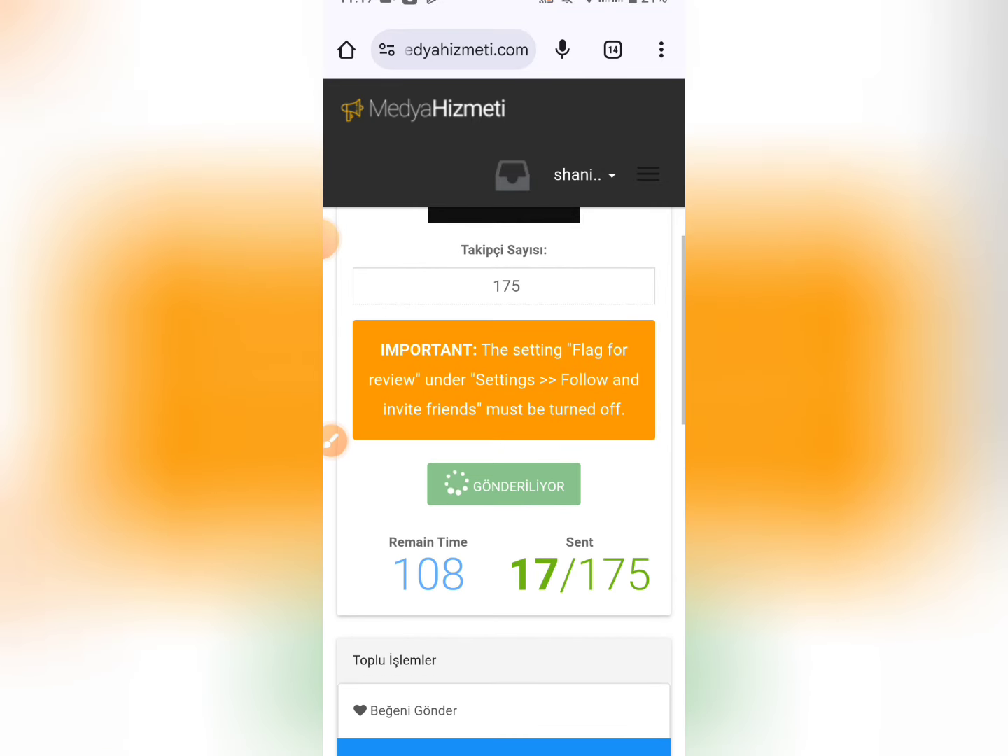
pyautogui.scroll(-2, 505, 483)
pyautogui.scroll(-1, 504, 482)
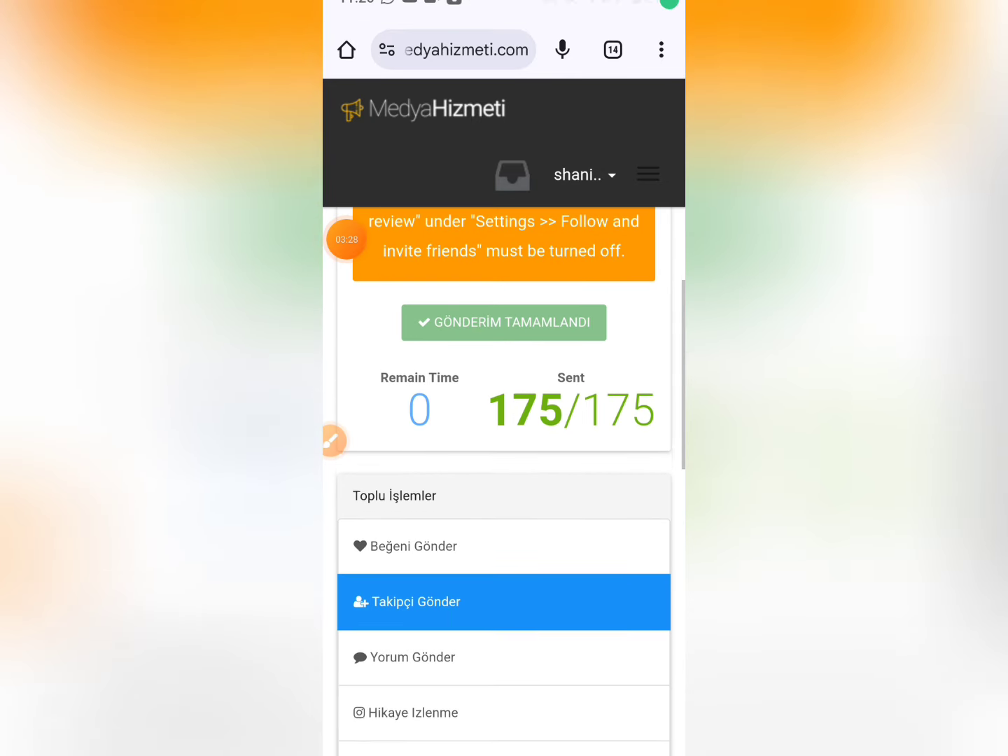
pyautogui.click(342, 438)
pyautogui.moveTo(357, 348); pyautogui.dragTo(633, 441)
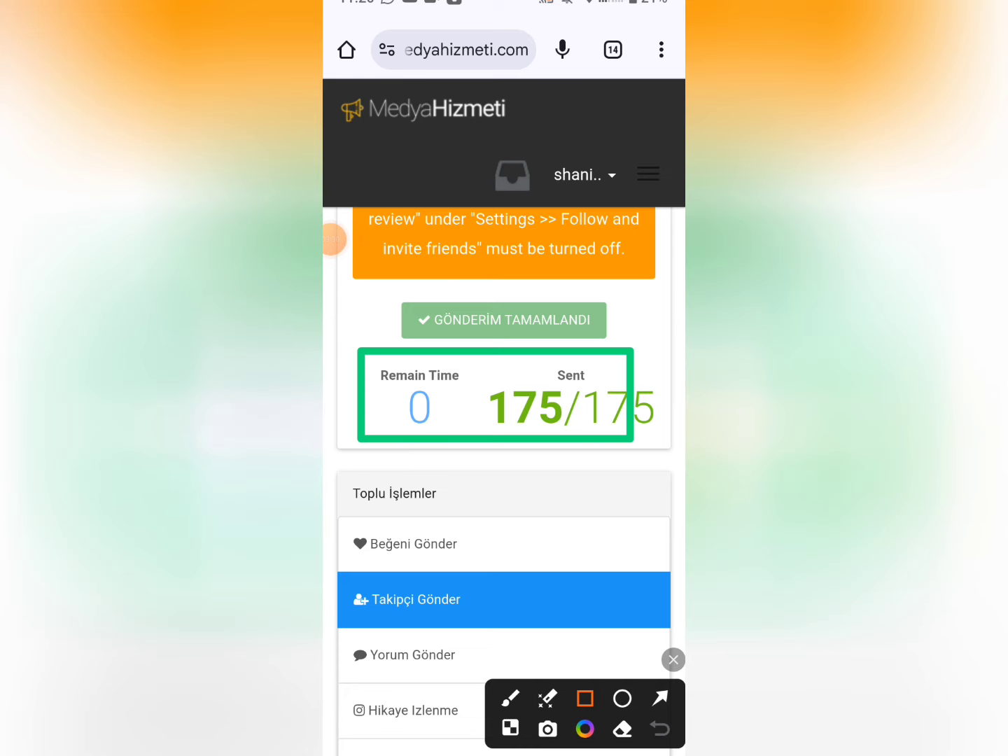
pyautogui.moveTo(370, 375); pyautogui.dragTo(449, 428)
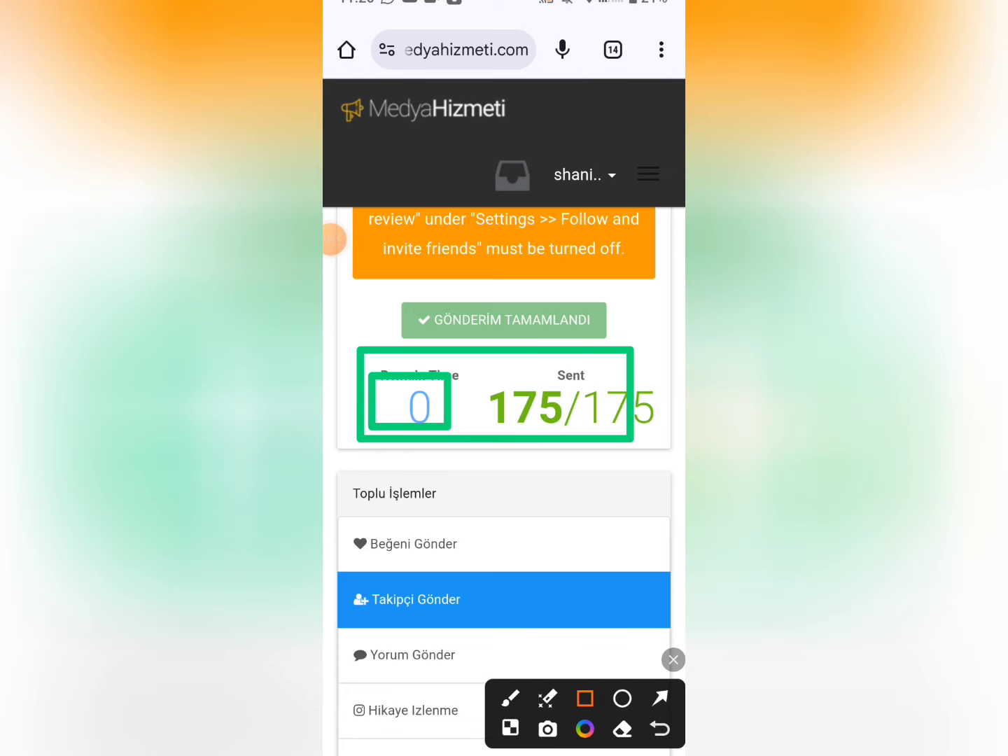
pyautogui.click(673, 660)
# Switch back to Instagram from the recent apps.
pyautogui.moveTo(504, 749); pyautogui.dragTo(504, 525)
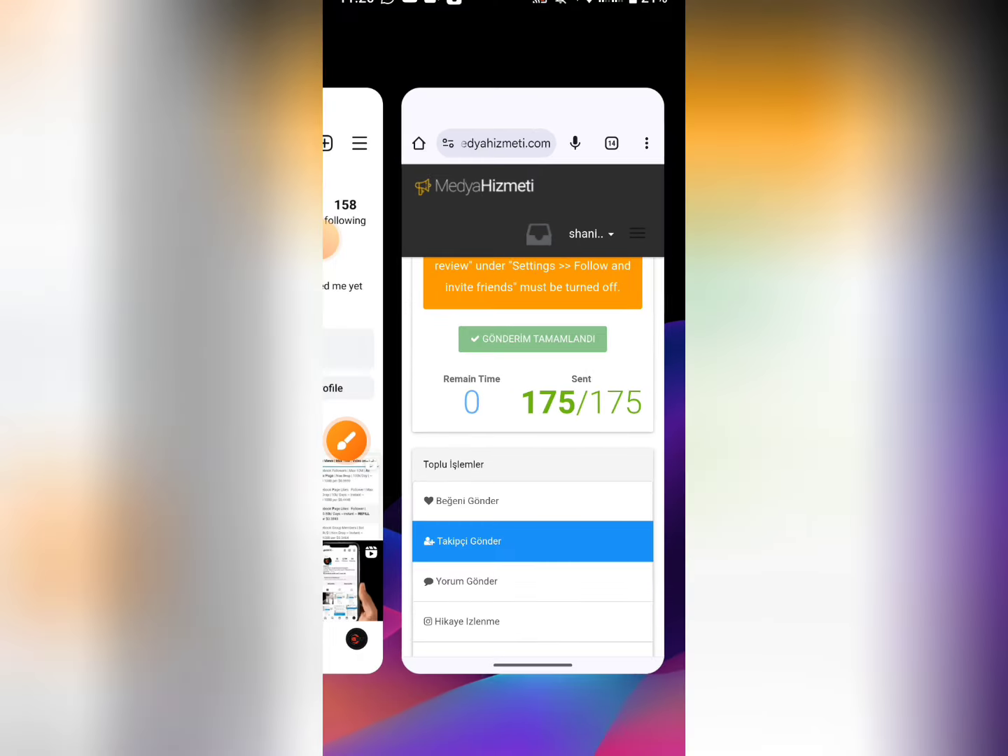
pyautogui.moveTo(393, 385); pyautogui.dragTo(630, 385)
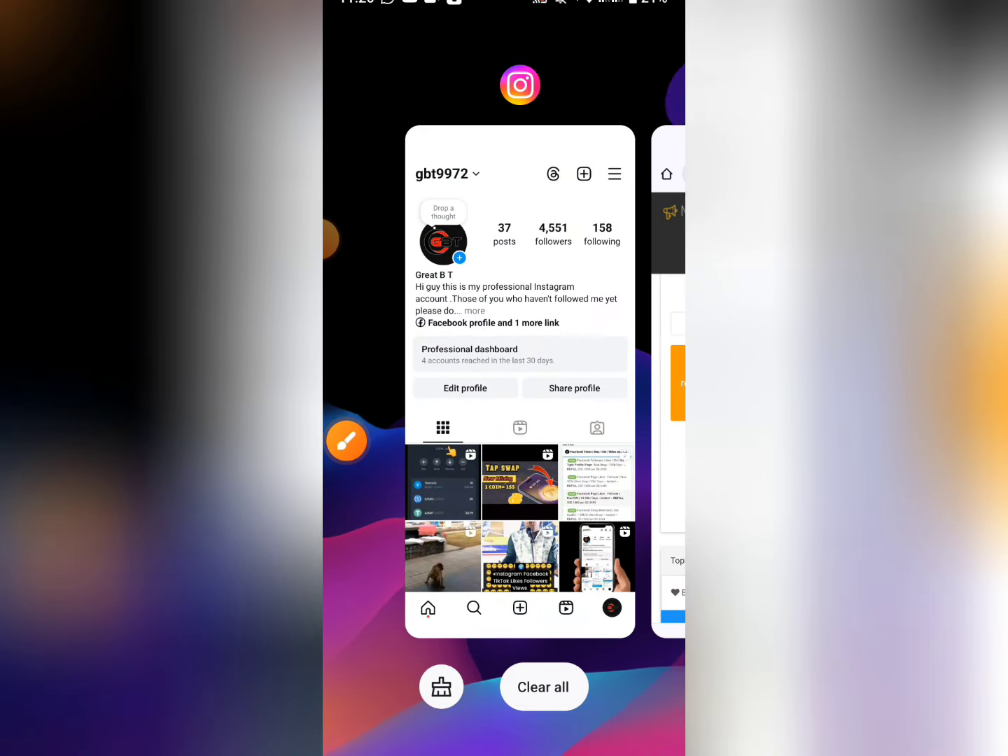
pyautogui.click(347, 441)
pyautogui.click(622, 698)
pyautogui.moveTo(540, 218); pyautogui.dragTo(581, 258)
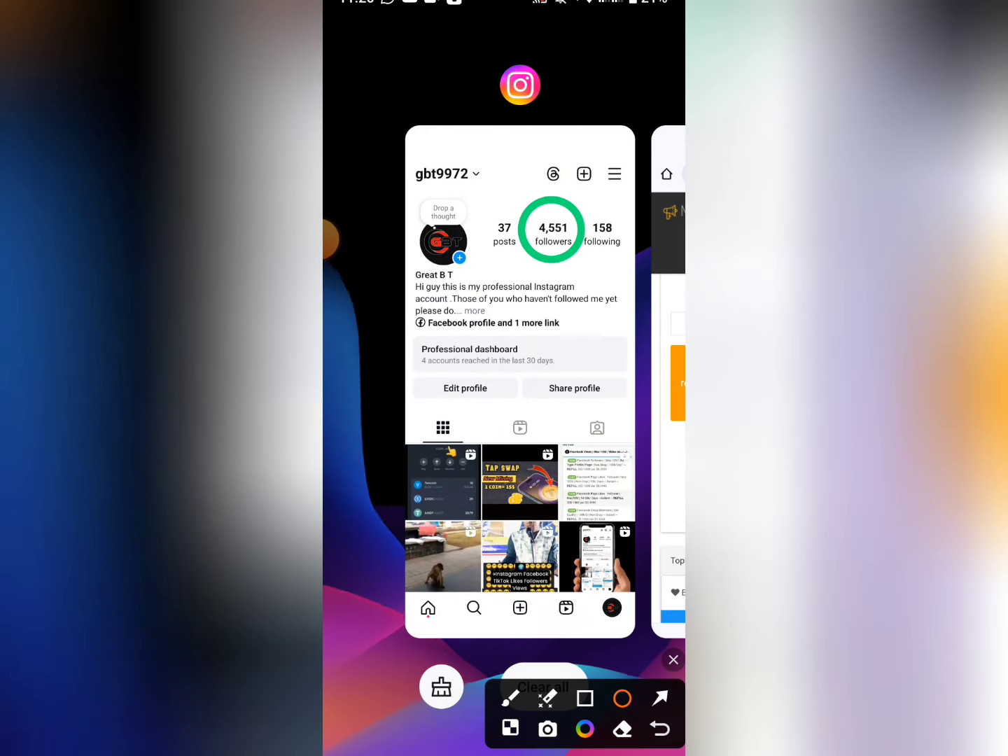
pyautogui.click(673, 659)
pyautogui.click(520, 381)
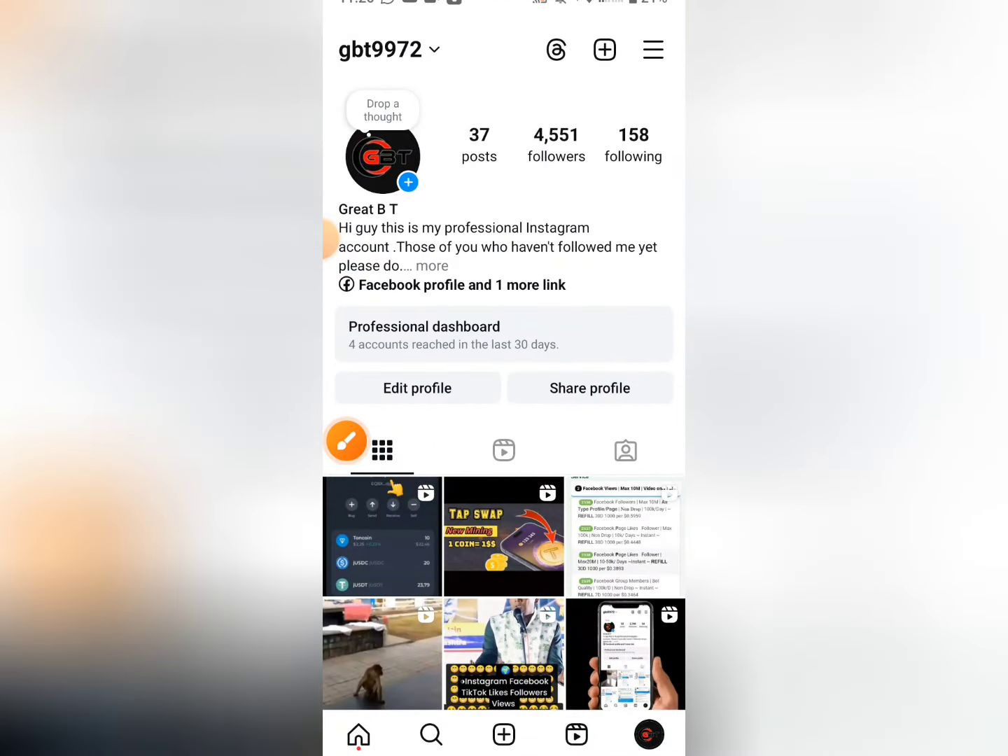
# Refresh the profile to see followers rise from 4,551 to 4,576.
pyautogui.moveTo(504, 211); pyautogui.dragTo(505, 364)
pyautogui.click(347, 440)
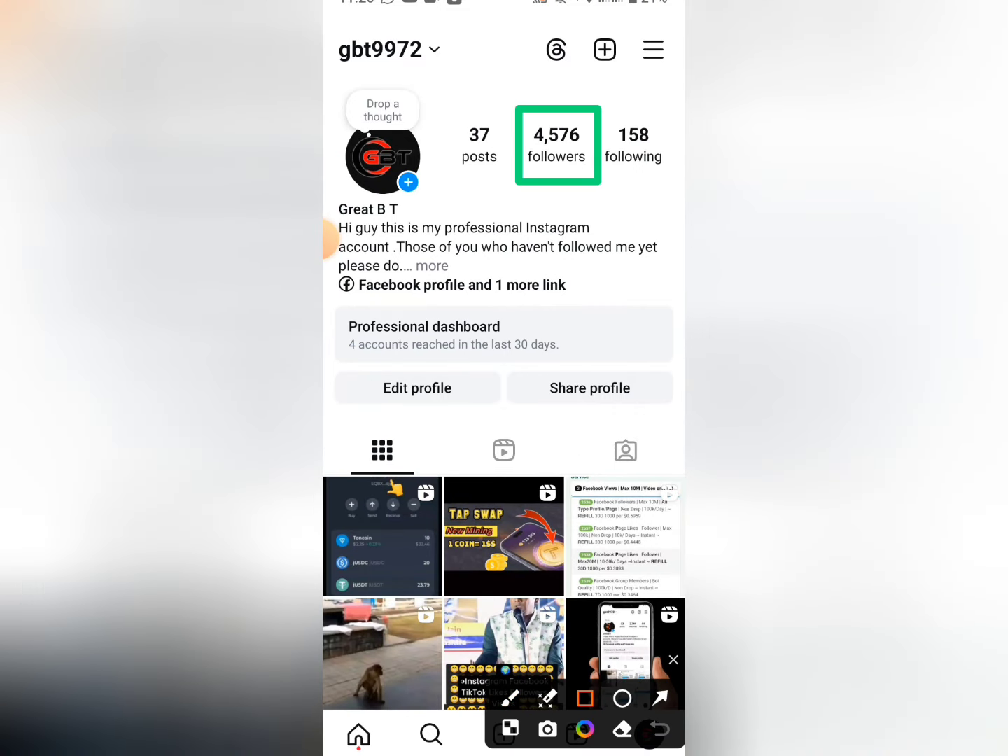
pyautogui.click(673, 659)
pyautogui.moveTo(504, 210); pyautogui.dragTo(504, 266)
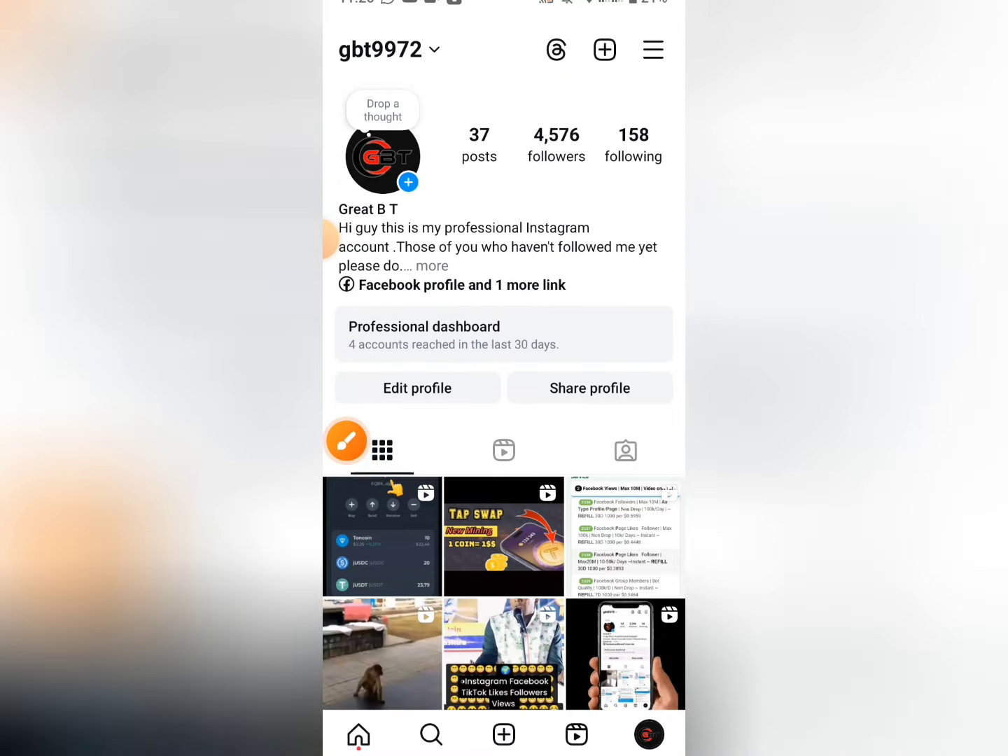
# Open notifications from the home feed and scroll through the new-follower alerts.
pyautogui.click(359, 734)
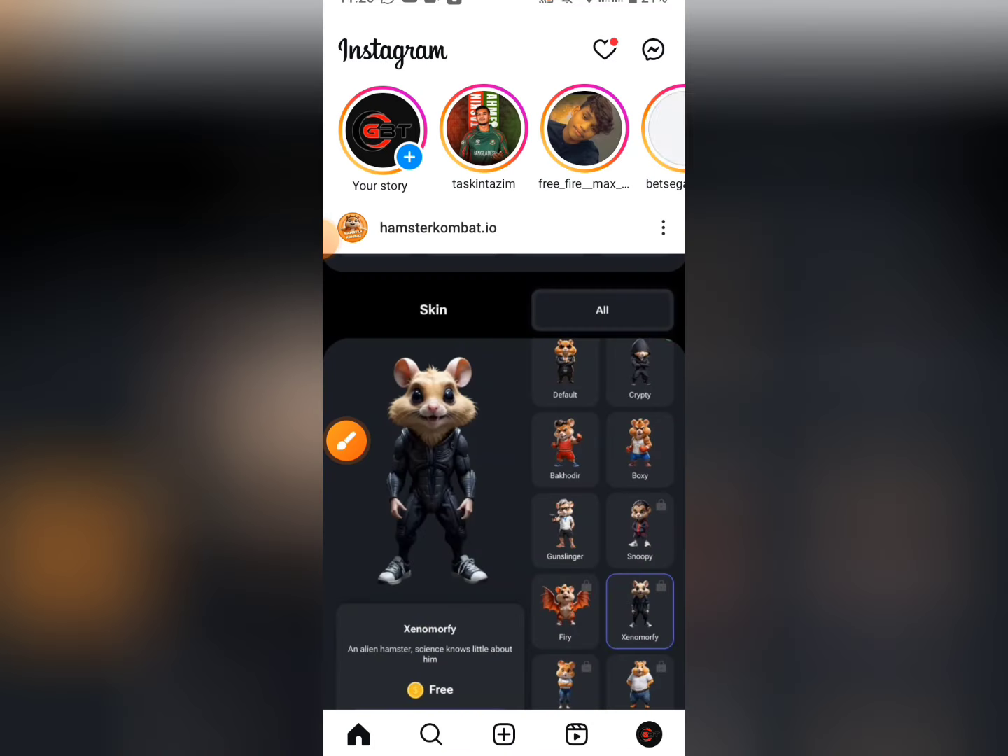
pyautogui.click(605, 49)
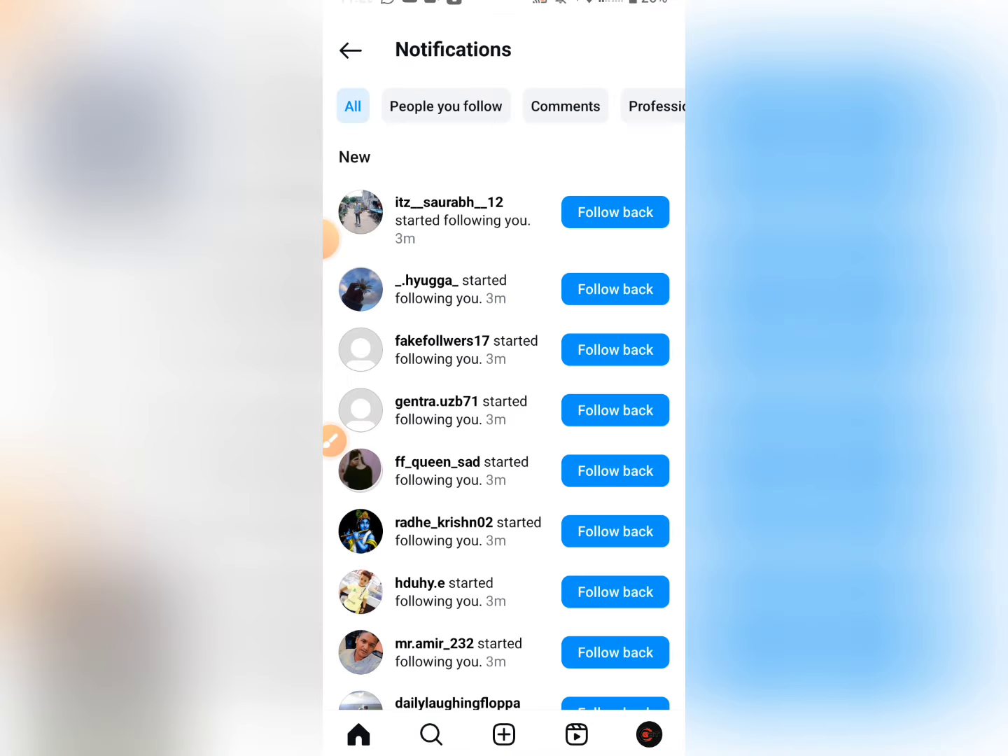
pyautogui.moveTo(505, 211); pyautogui.dragTo(504, 267)
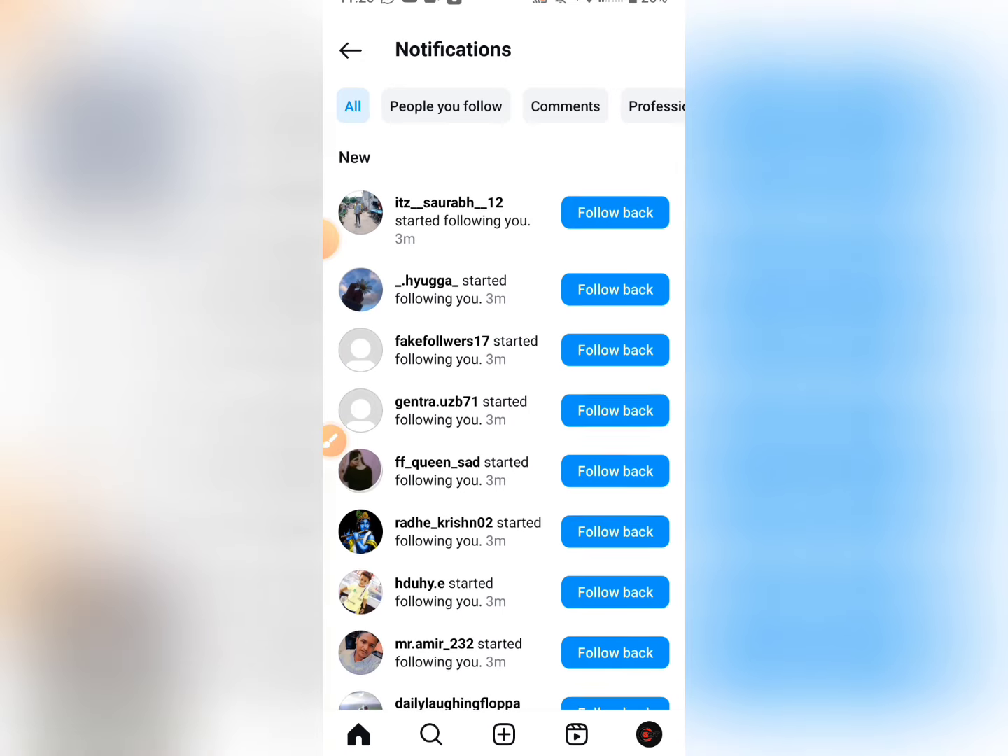
pyautogui.scroll(-4, 504, 420)
pyautogui.scroll(-5, 504, 392)
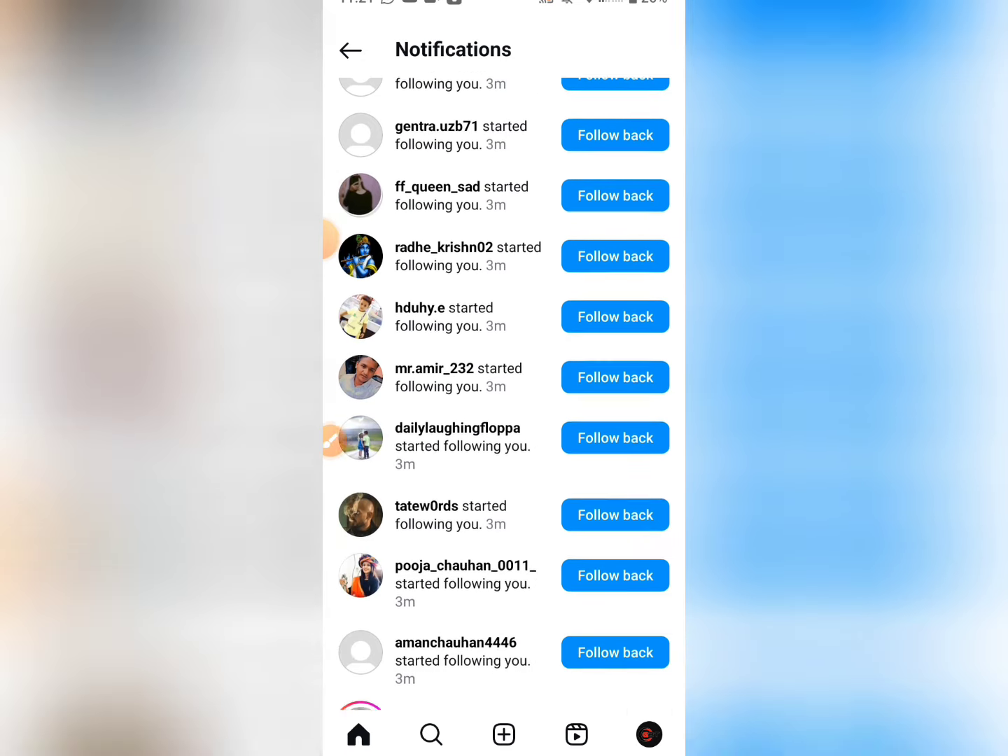
pyautogui.scroll(-1, 504, 392)
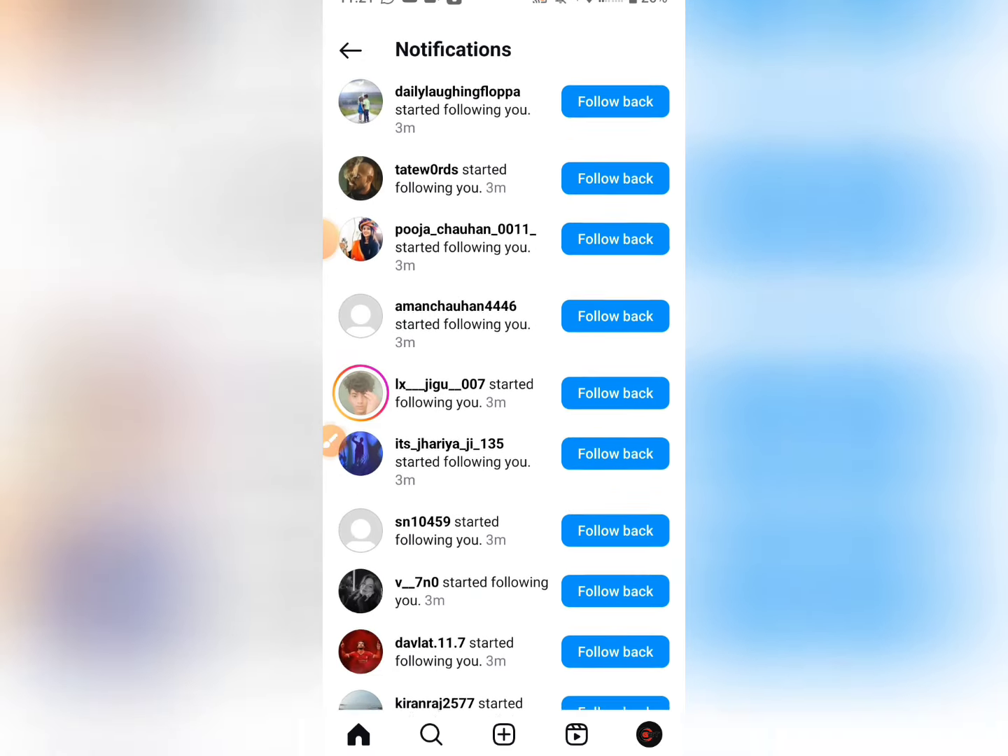
pyautogui.scroll(-2, 504, 392)
pyautogui.scroll(-1, 505, 393)
pyautogui.scroll(-2, 504, 392)
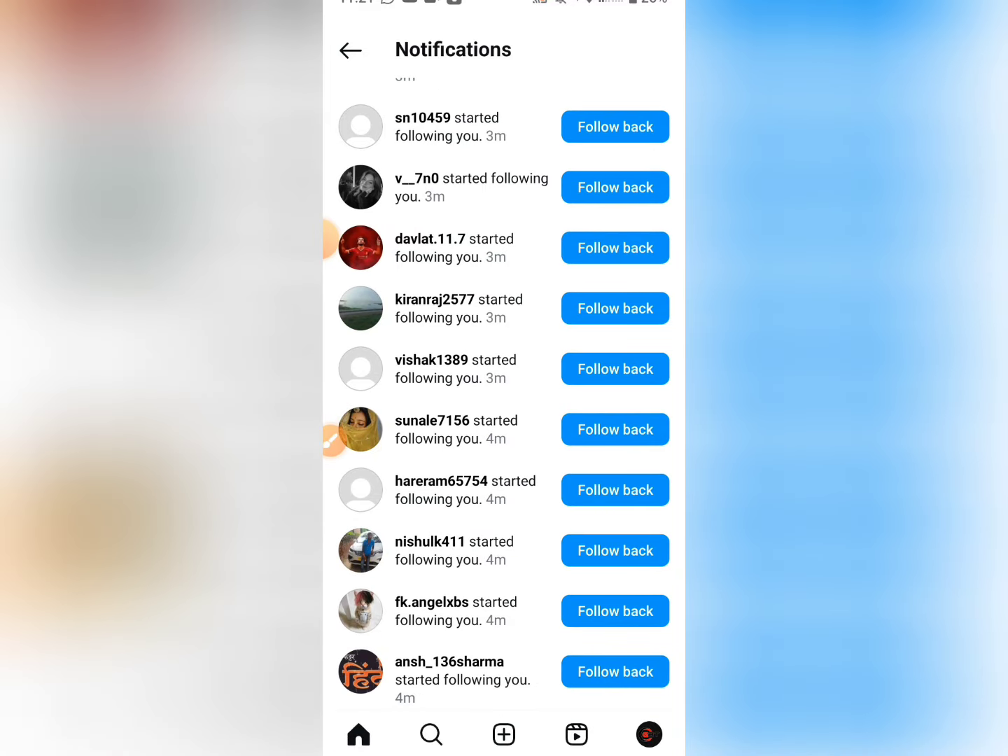
# Open two new followers' profiles, then return to your own profile.
pyautogui.click(448, 420)
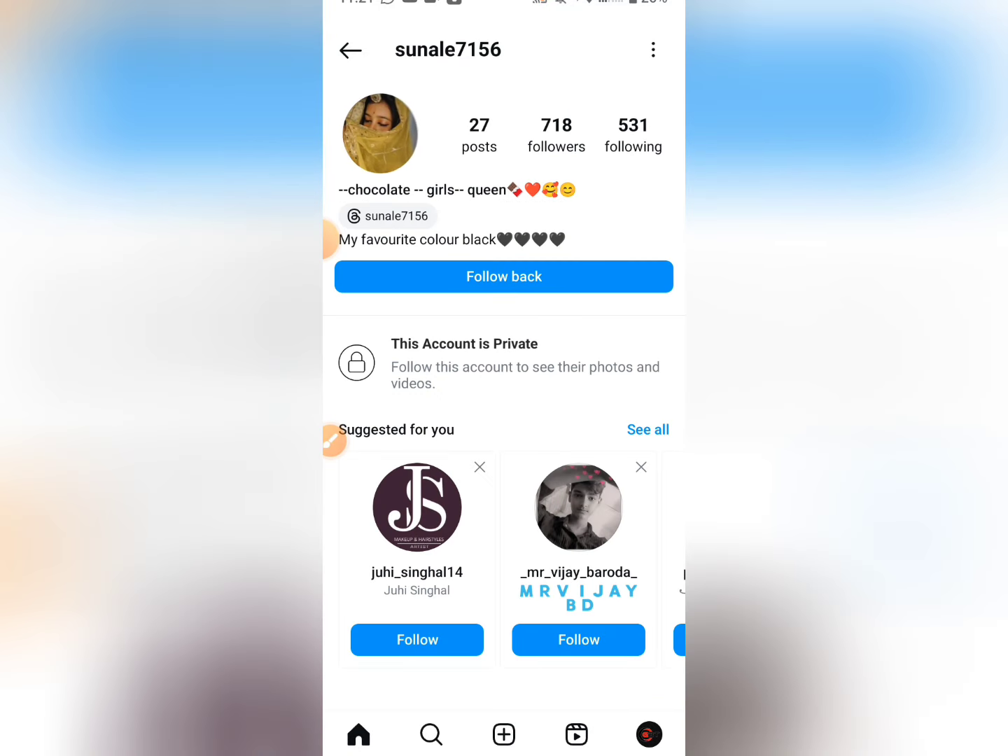
pyautogui.click(350, 49)
pyautogui.scroll(1, 504, 392)
pyautogui.scroll(1, 504, 393)
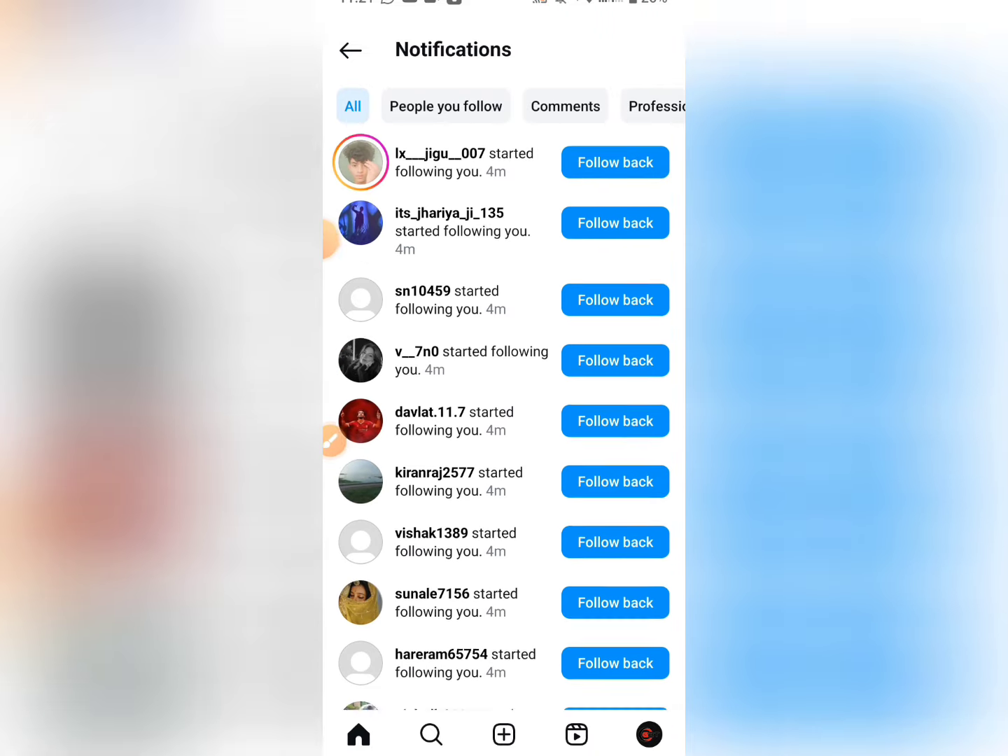
pyautogui.click(434, 231)
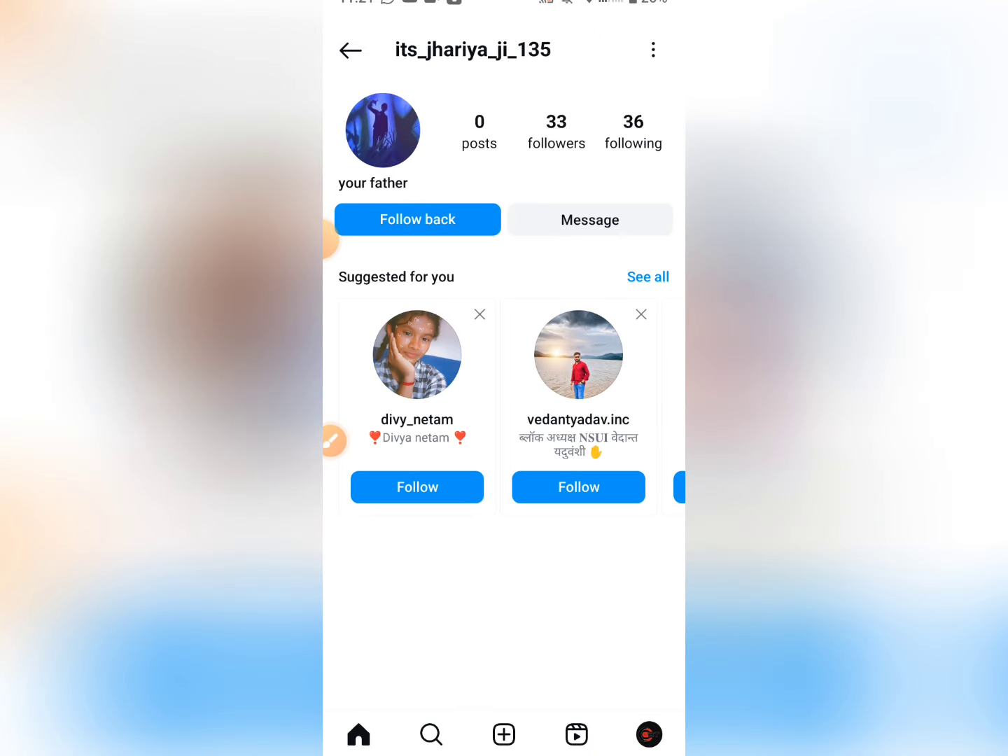
pyautogui.click(349, 49)
pyautogui.click(649, 734)
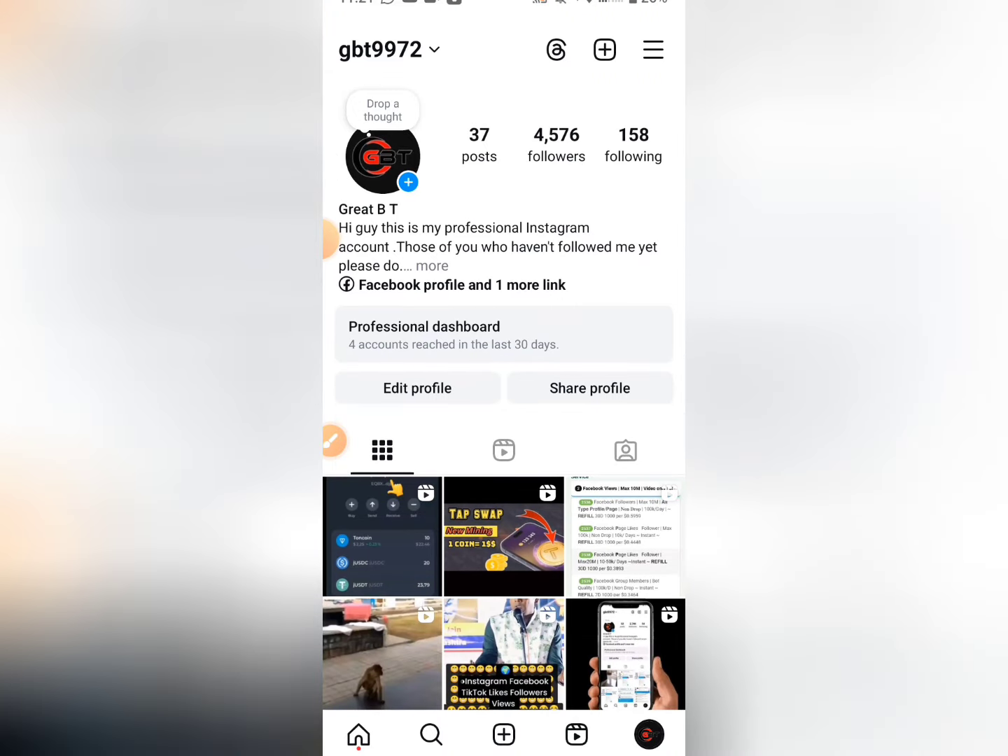
pyautogui.click(333, 440)
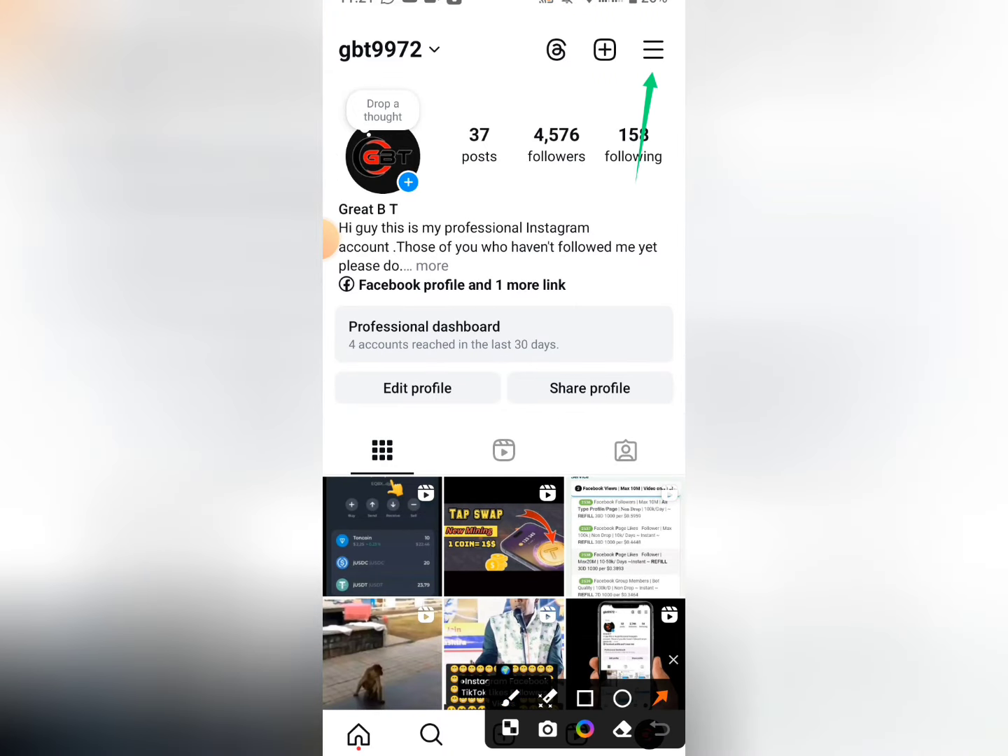
pyautogui.click(673, 659)
pyautogui.click(653, 48)
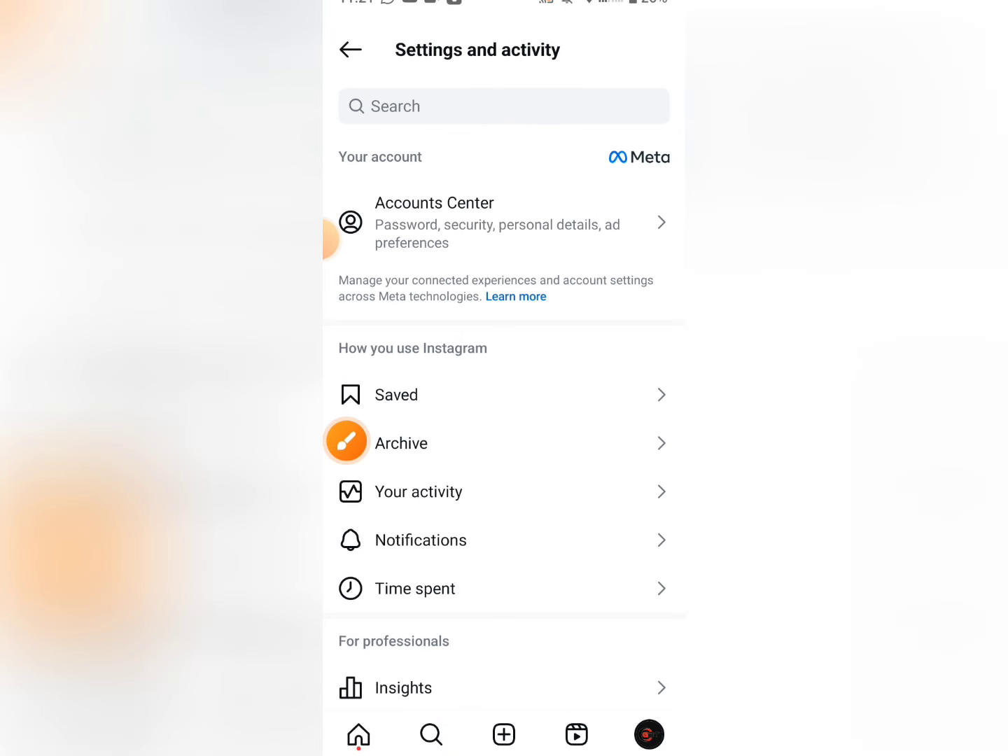
pyautogui.scroll(-1, 504, 378)
pyautogui.scroll(-2, 504, 378)
pyautogui.scroll(-3, 504, 378)
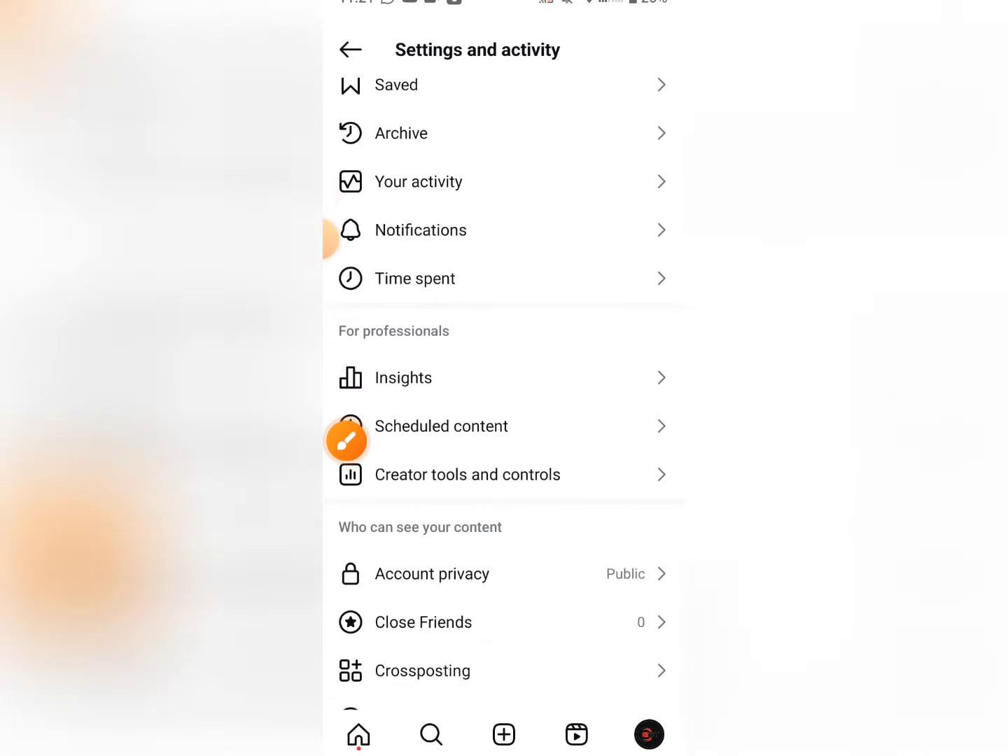
pyautogui.scroll(-3, 505, 378)
pyautogui.scroll(-2, 504, 378)
pyautogui.scroll(-2, 504, 378)
pyautogui.scroll(-2, 504, 378)
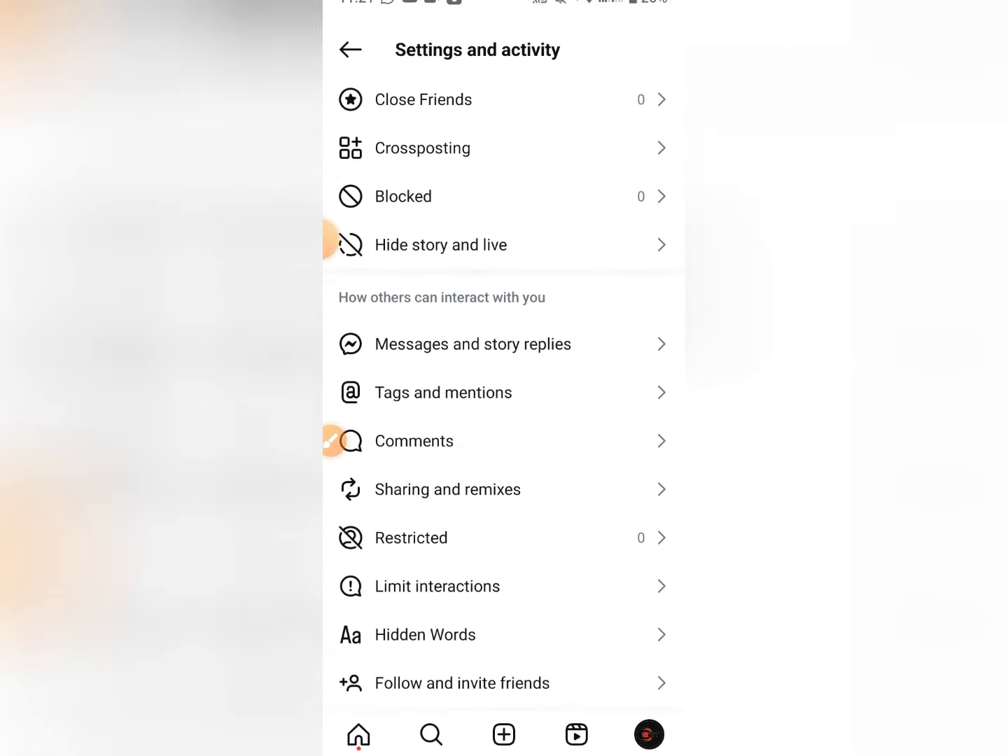
pyautogui.scroll(-2, 504, 378)
pyautogui.scroll(-1, 505, 378)
pyautogui.click(333, 440)
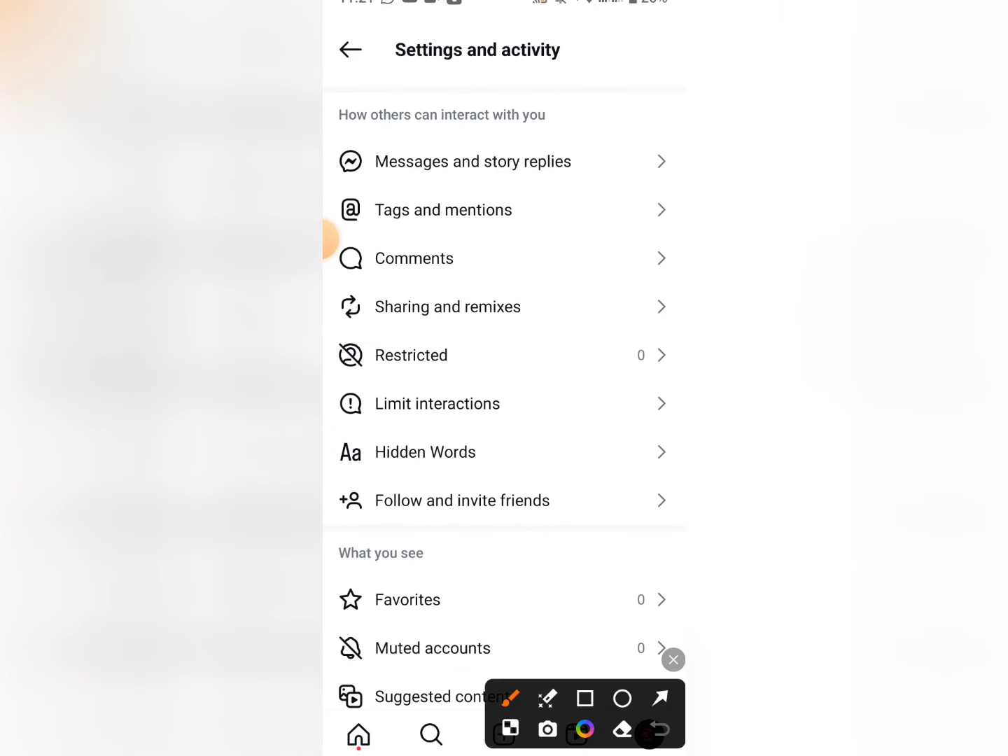
pyautogui.moveTo(452, 489); pyautogui.dragTo(345, 477)
pyautogui.click(674, 660)
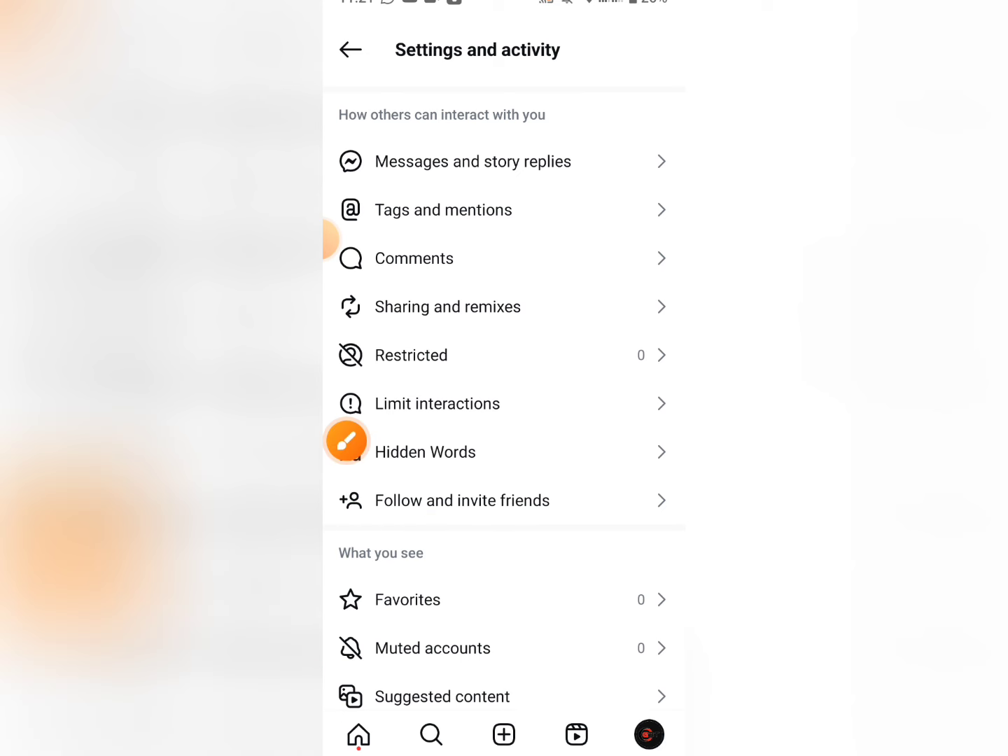
pyautogui.click(463, 499)
pyautogui.click(347, 441)
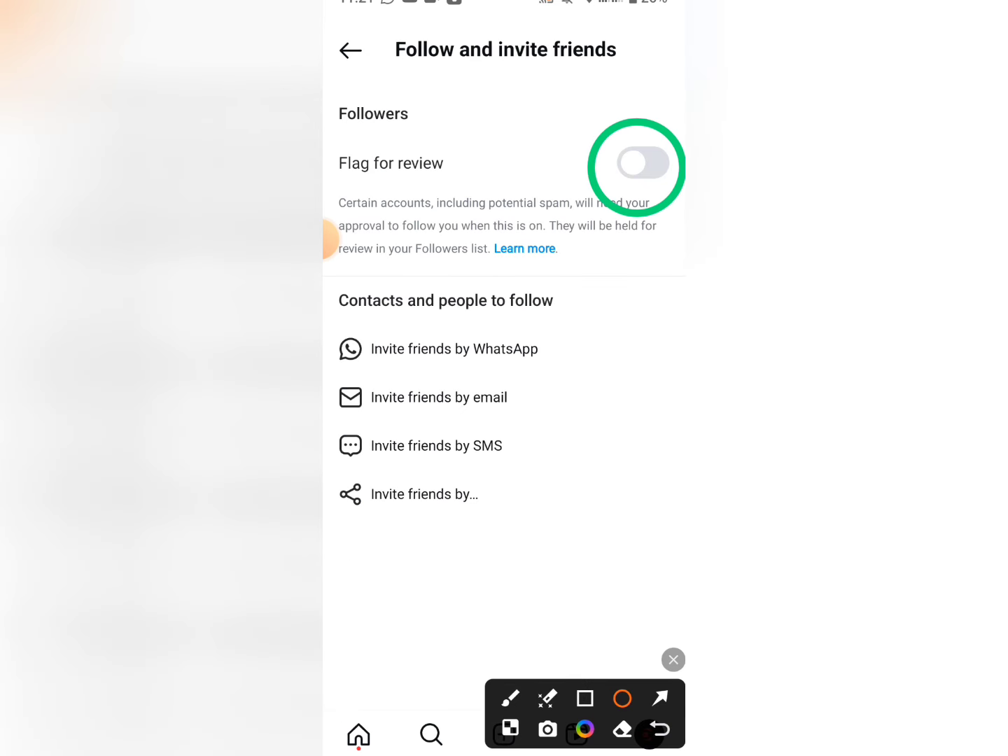
pyautogui.click(673, 659)
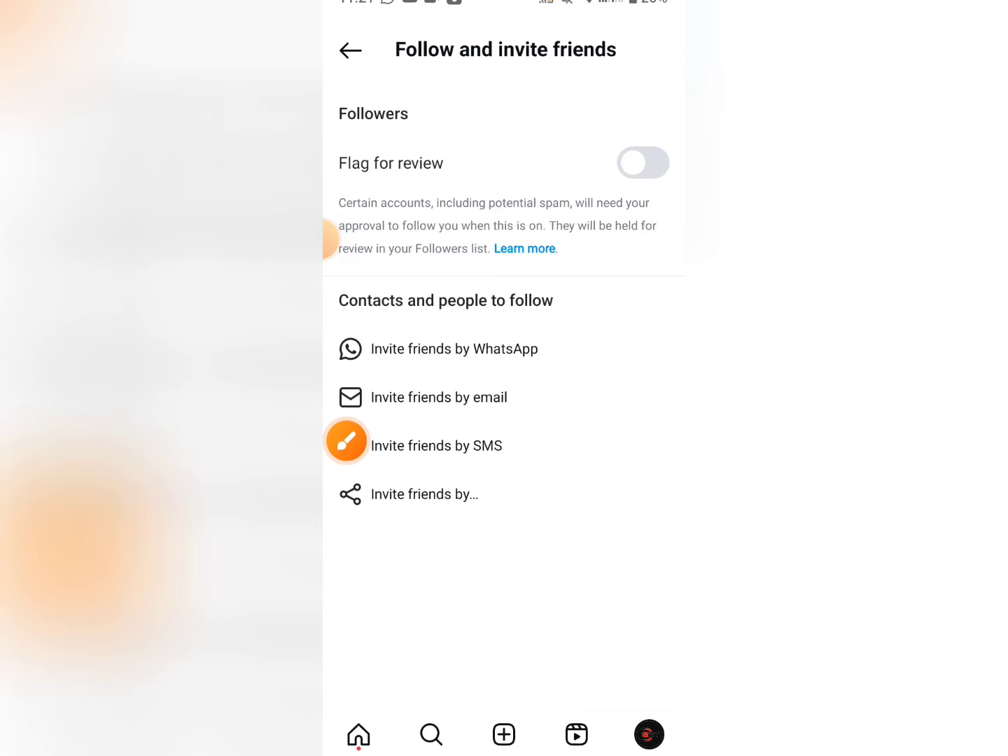
pyautogui.moveTo(683, 516); pyautogui.dragTo(661, 517)
pyautogui.click(350, 49)
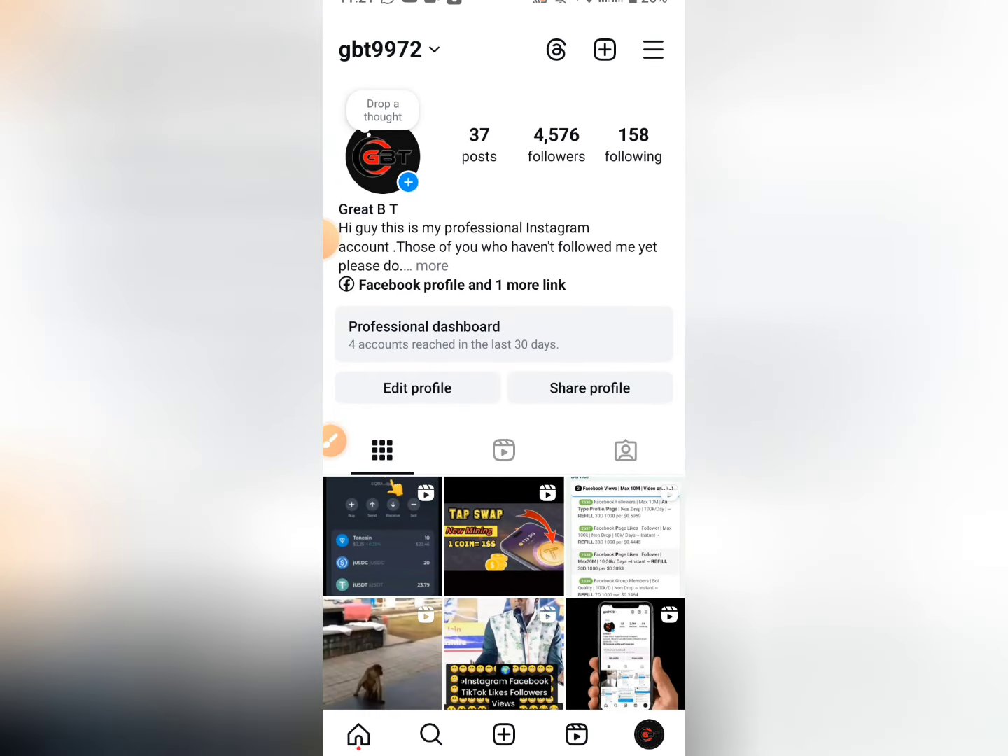
pyautogui.click(332, 240)
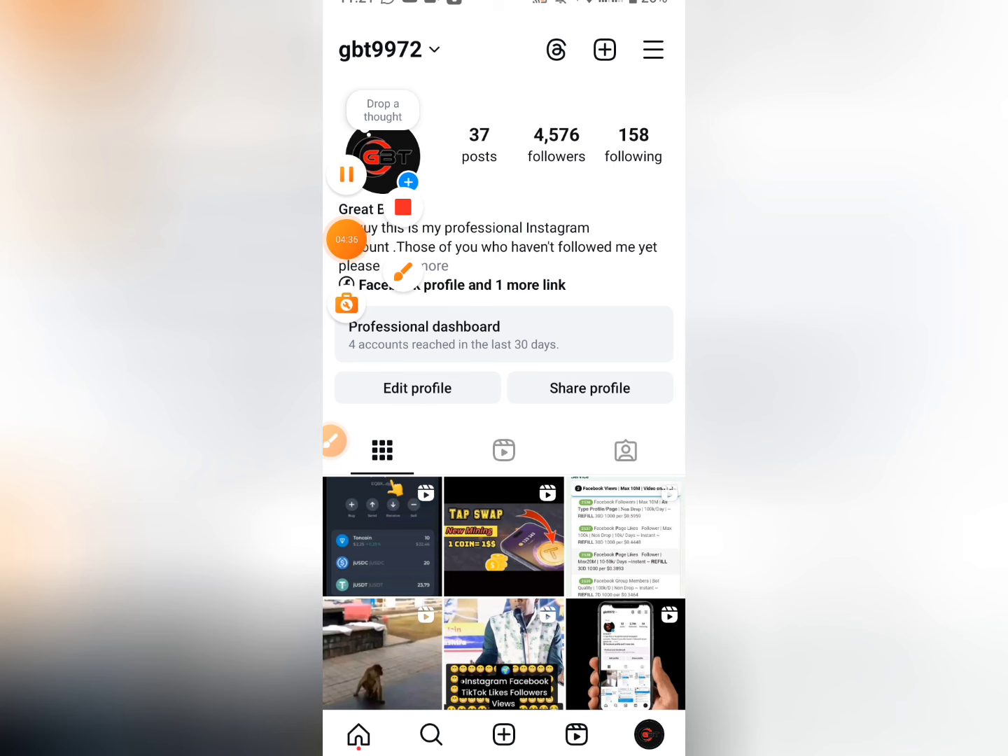